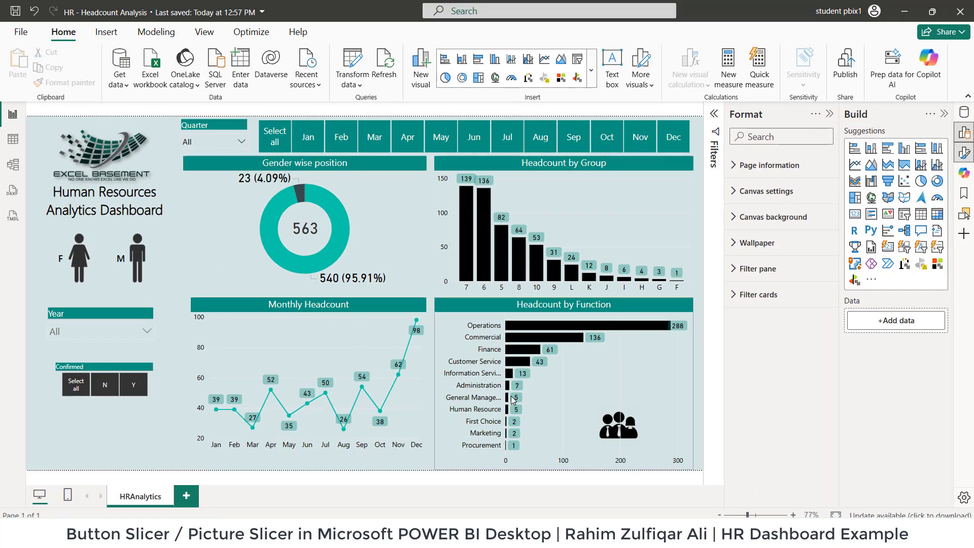
Toggle the gender slicer between female and male, then clear it so all 563 employees show
click(80, 262)
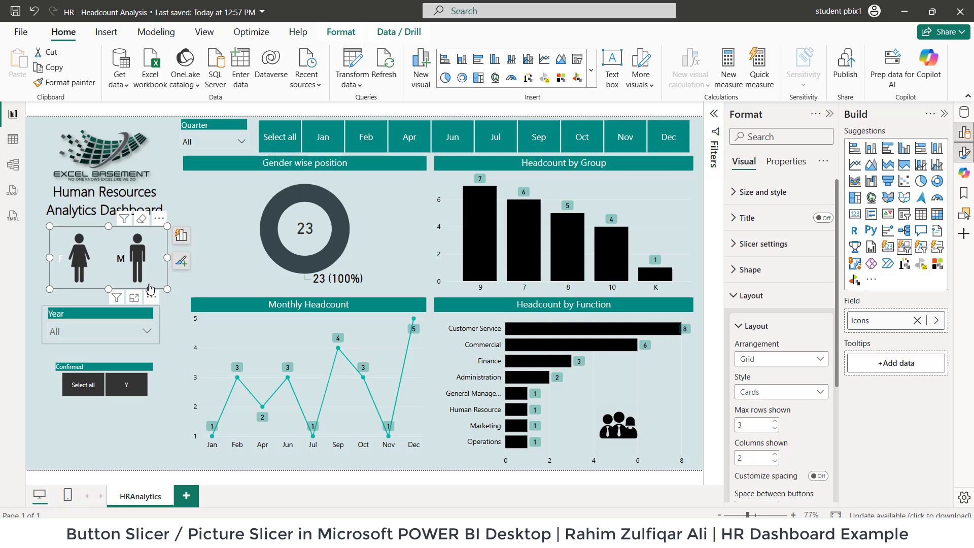
click(134, 258)
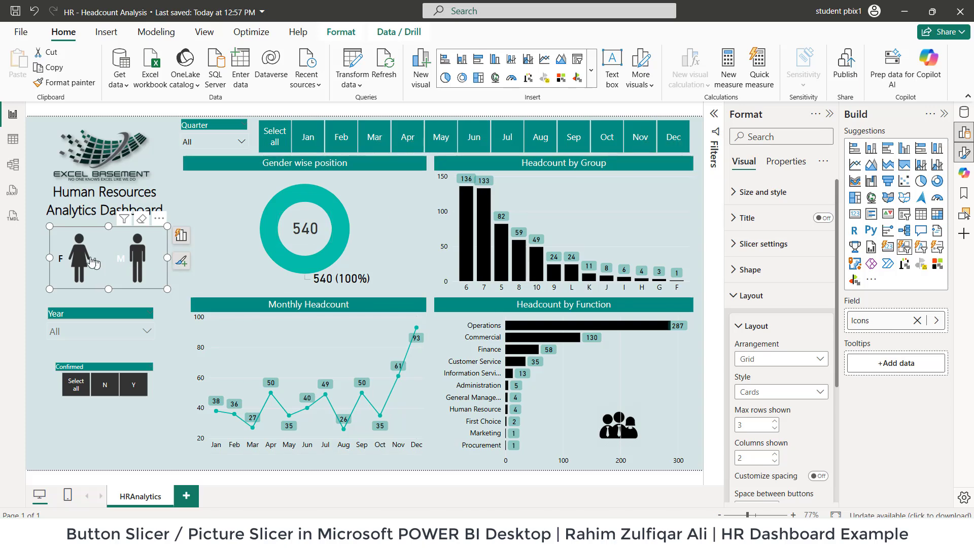
click(133, 259)
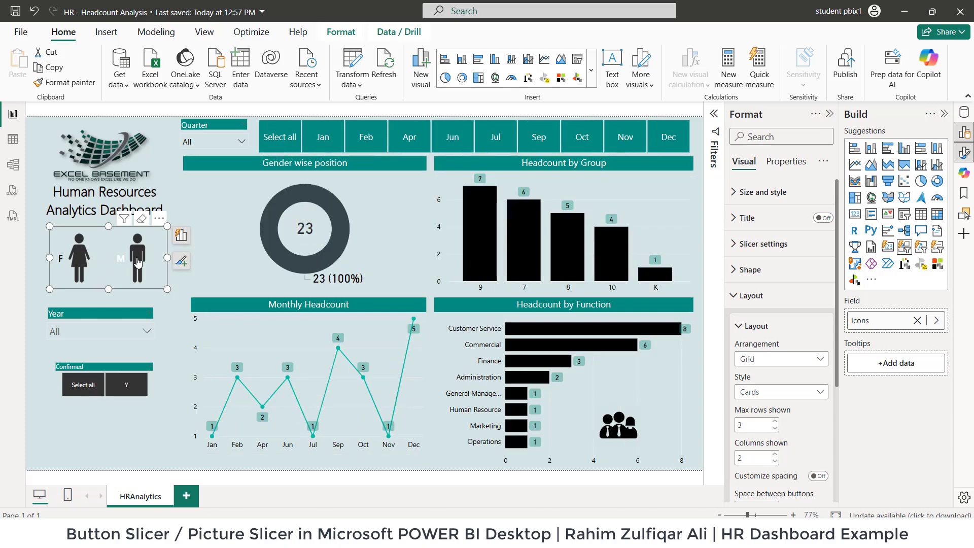
click(137, 262)
click(83, 258)
click(88, 253)
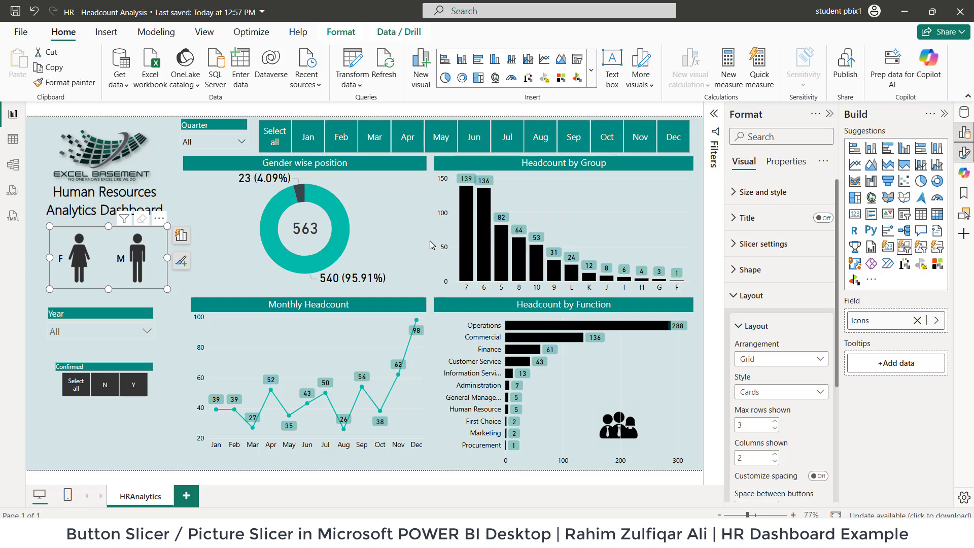
Check the installed version 2.143.878.0 (May 2025) under Help > About, then close it
click(309, 34)
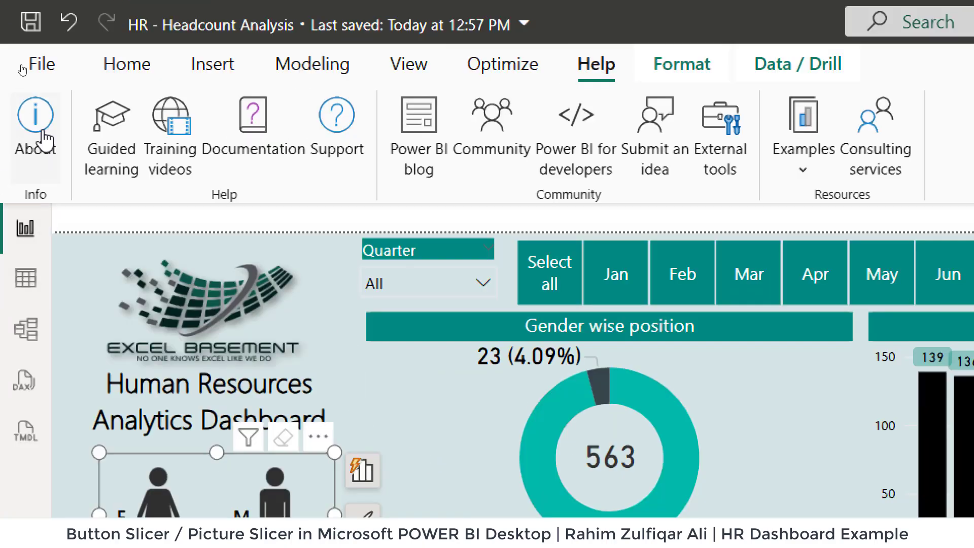
click(45, 139)
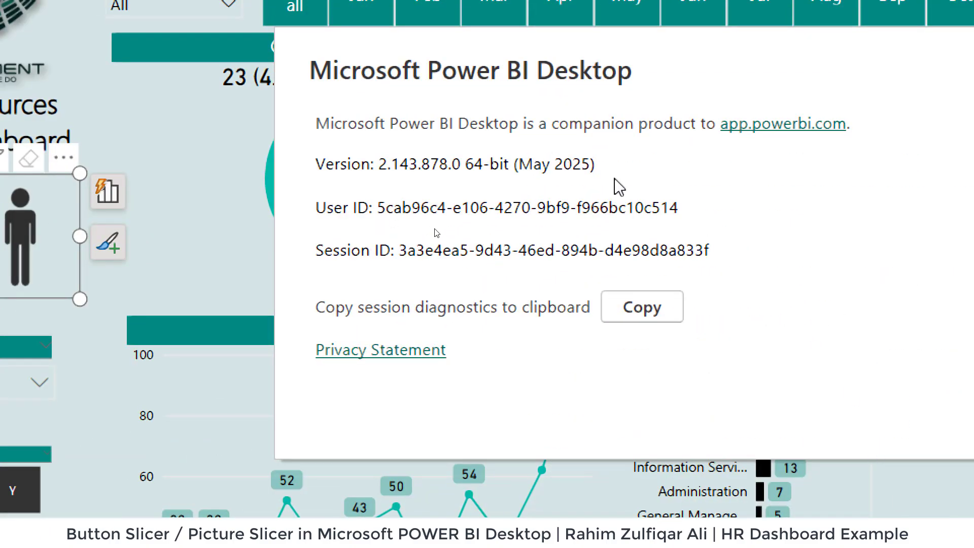
key(Tab)
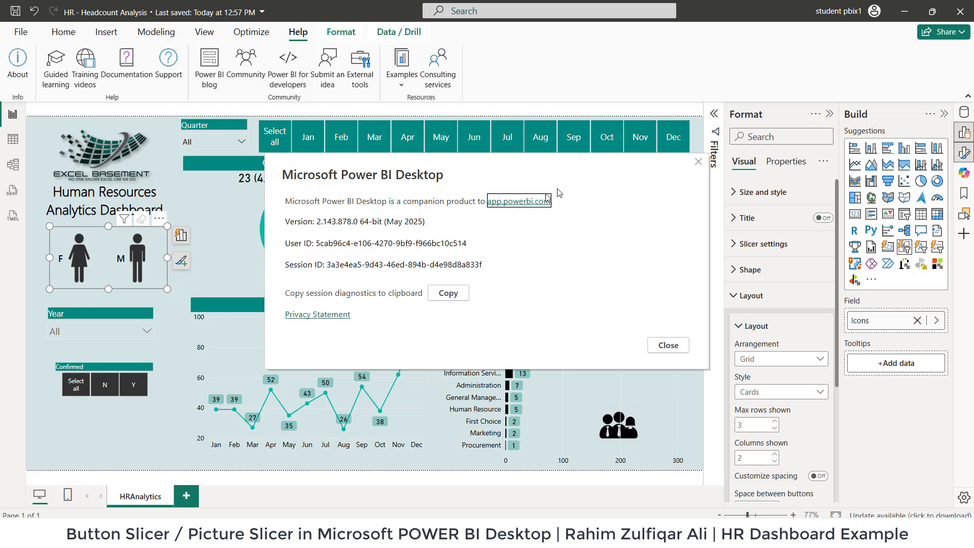
click(698, 162)
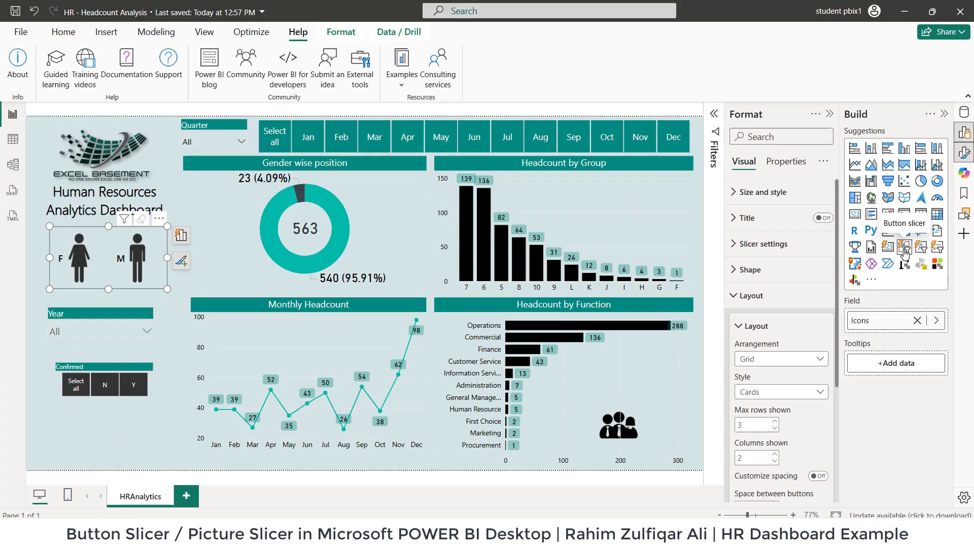
Select the old gender picture slicer and remove it from the dashboard
click(133, 262)
click(135, 262)
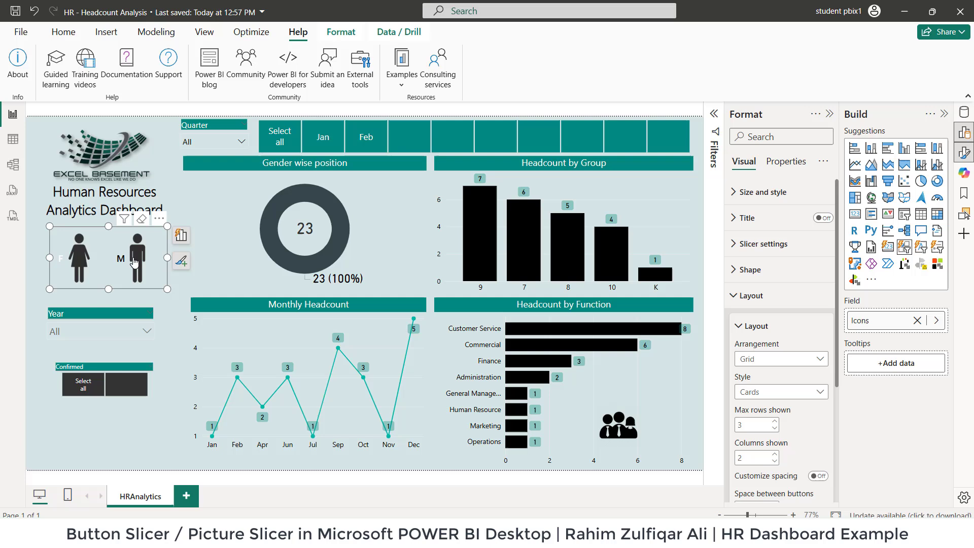
click(85, 258)
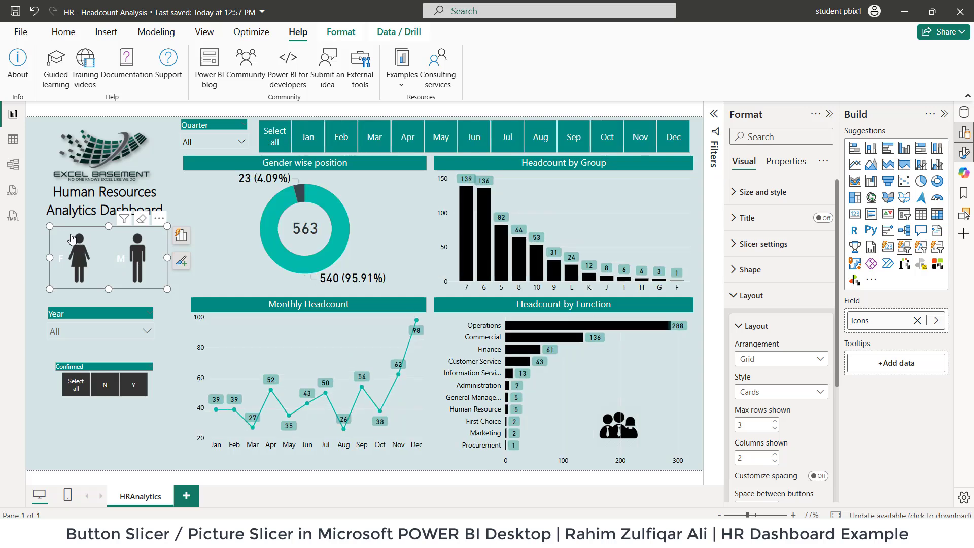
key(ctrl+c)
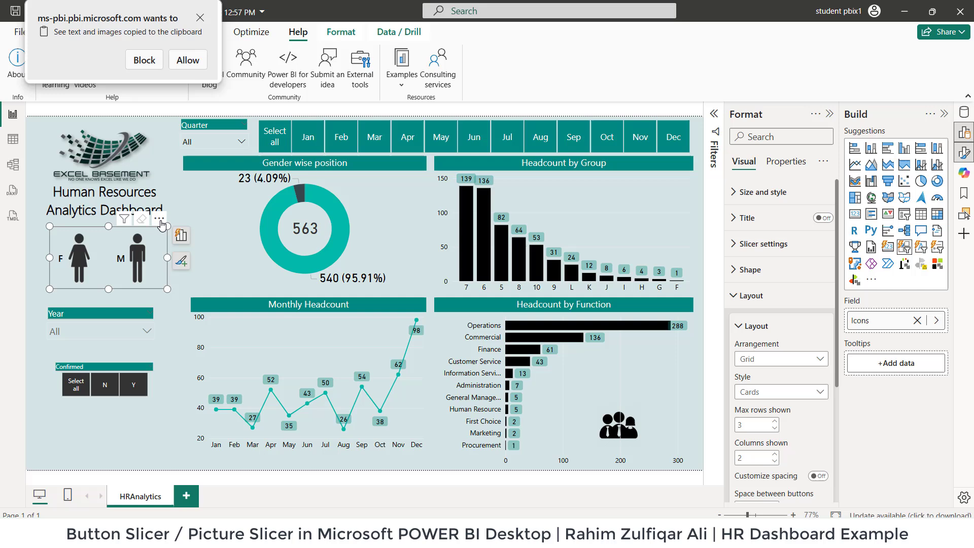
click(187, 59)
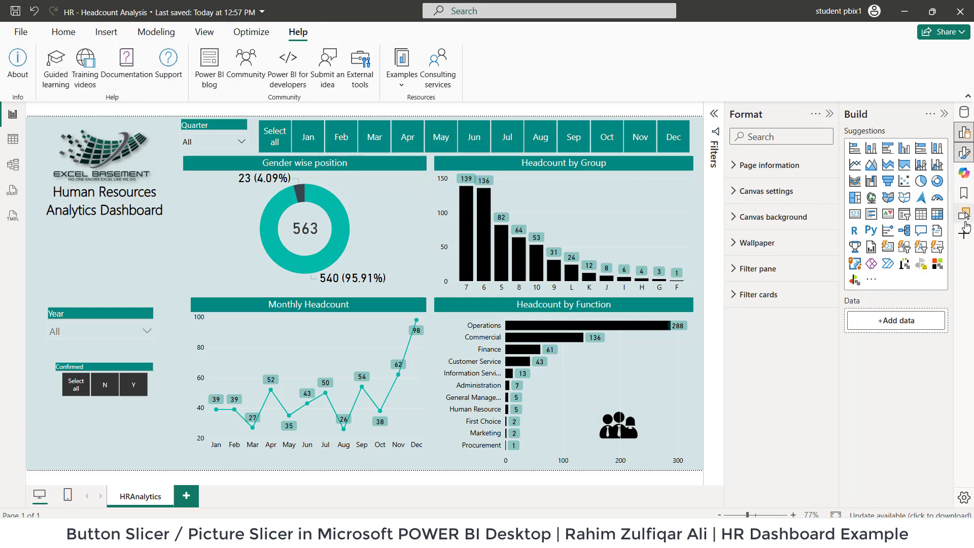
Insert a smaller empty button slicer under the dashboard title, then switch to the Pictures URL workbook
click(904, 248)
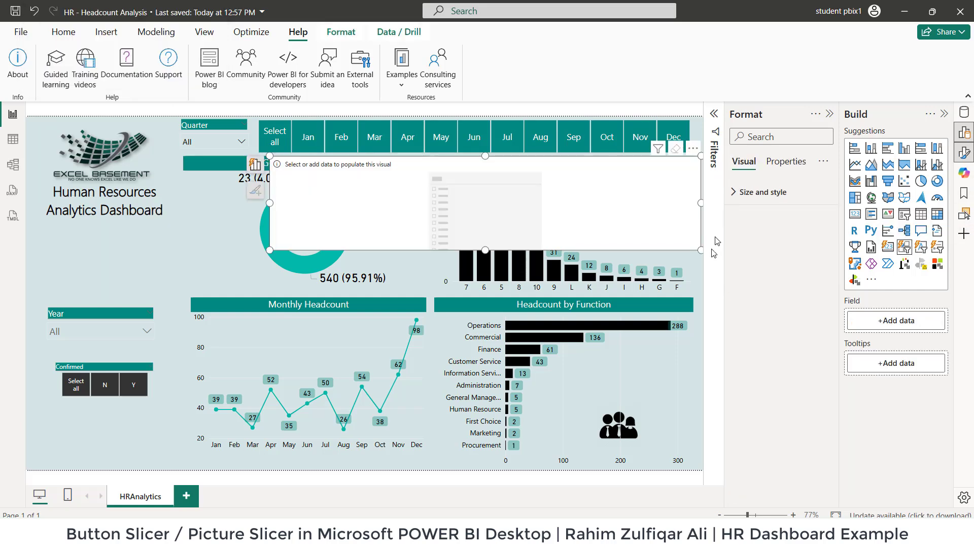
drag(702, 253, 458, 285)
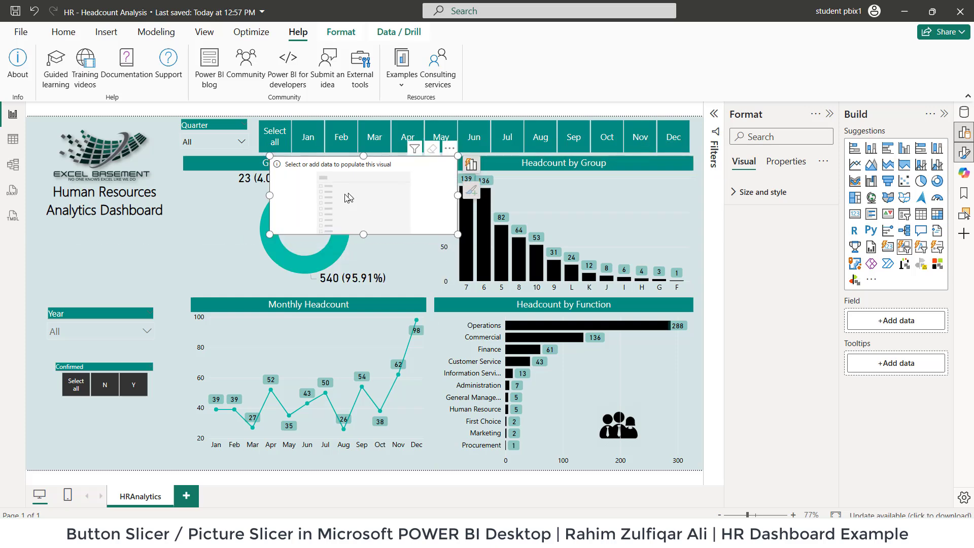
drag(343, 196, 104, 258)
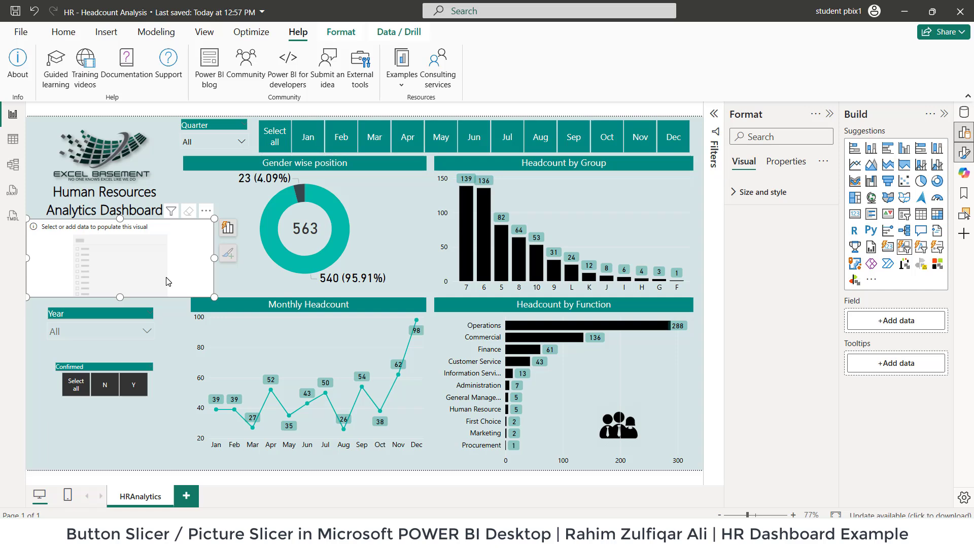
click(106, 32)
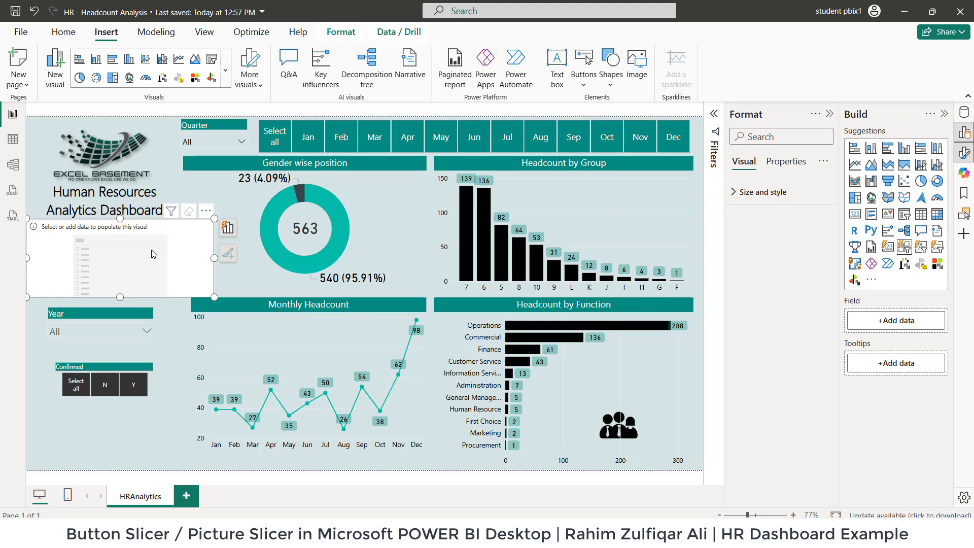
key(alt+Tab)
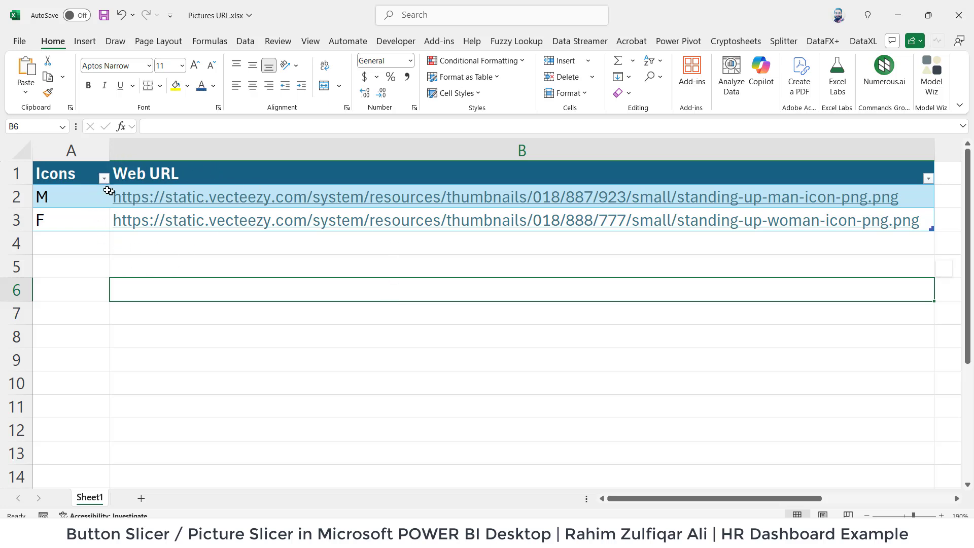
Review the Icons codes M and F and their Web URLs, then switch to headcount.xlsx
click(85, 174)
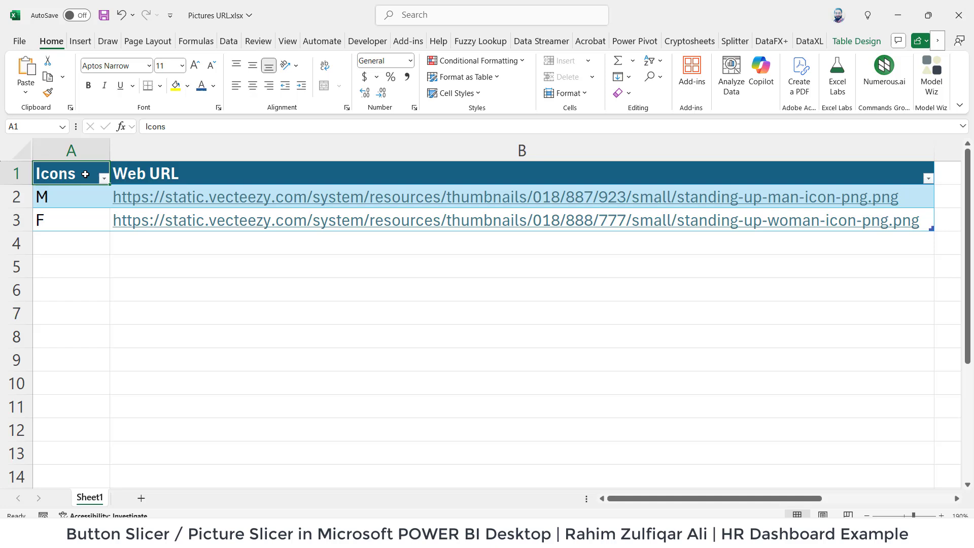
click(80, 200)
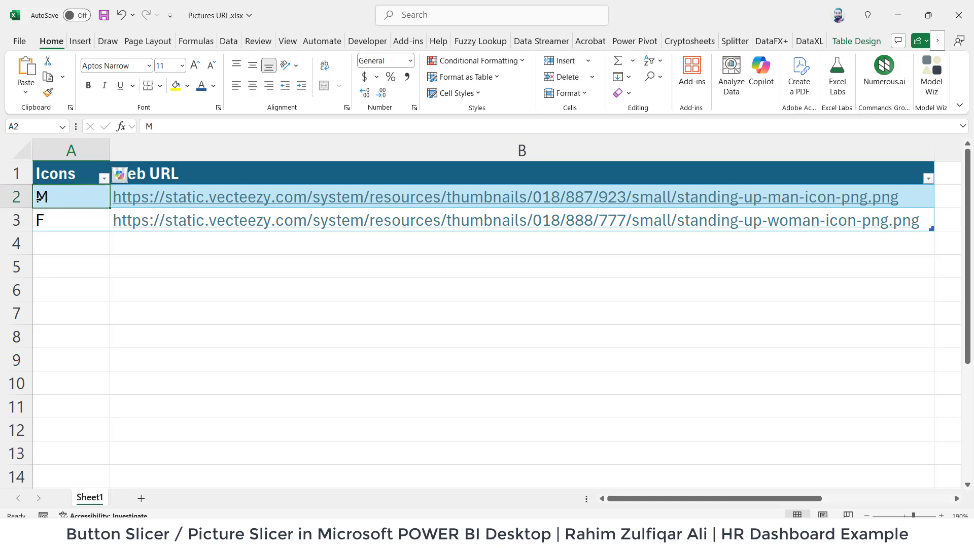
click(41, 219)
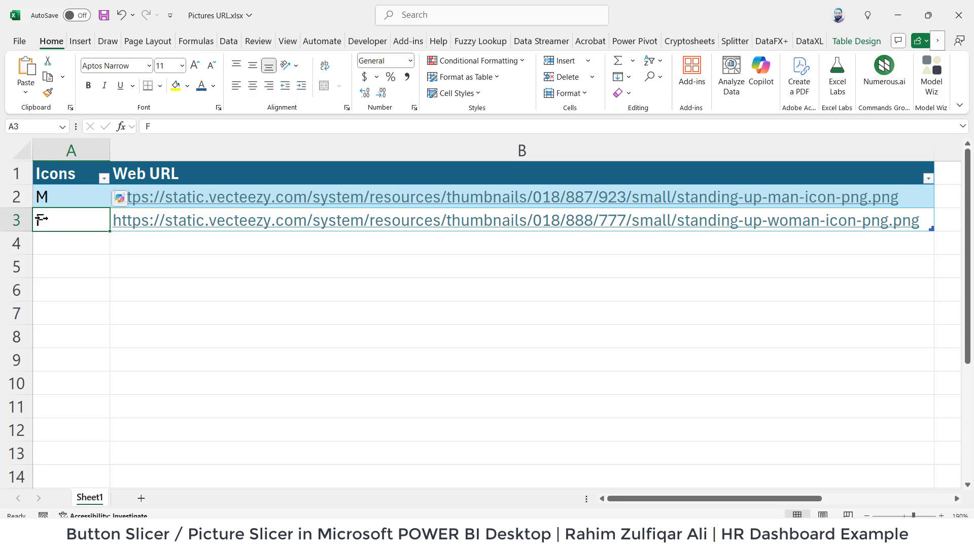
click(182, 173)
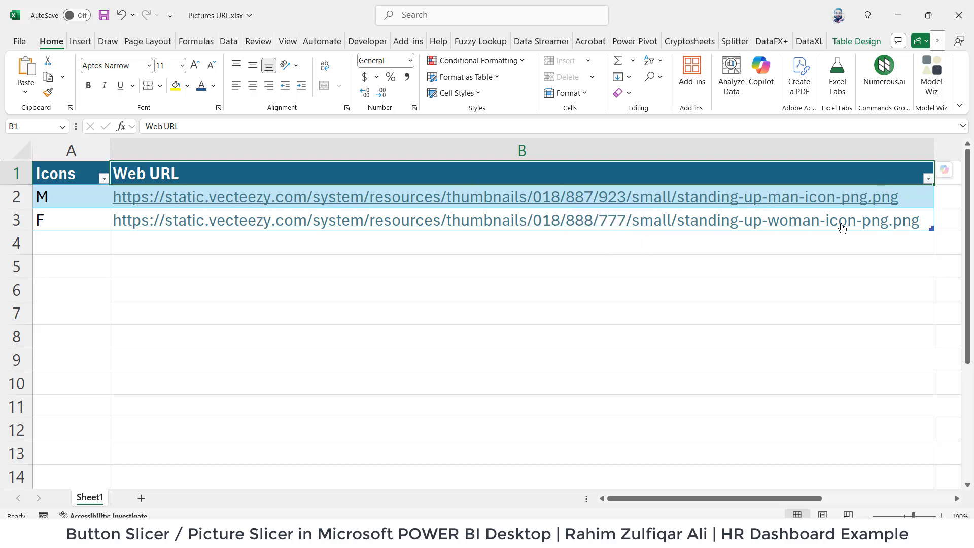
click(83, 165)
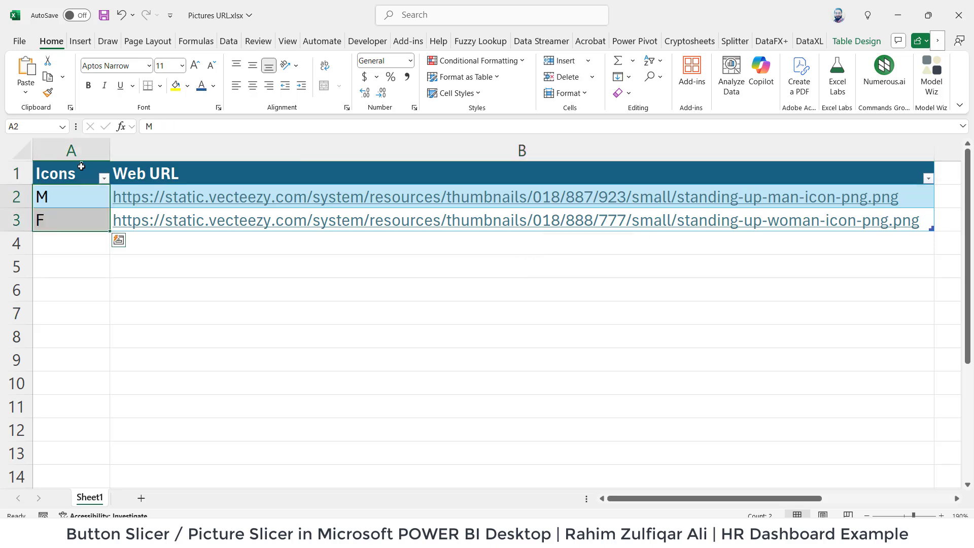
click(69, 193)
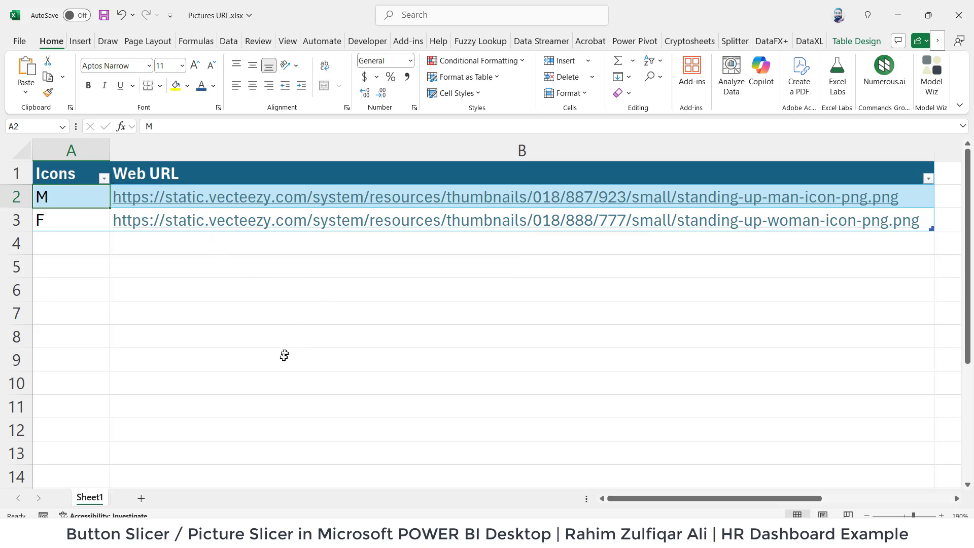
key(alt+Tab)
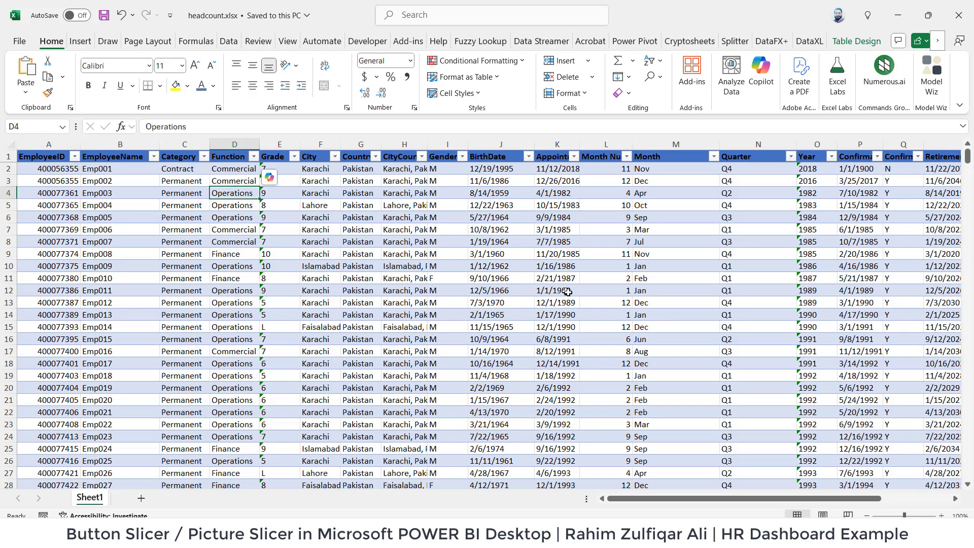
Inspect the Gender column's distinct values and enter Male in the first Gender cell
drag(684, 501, 609, 502)
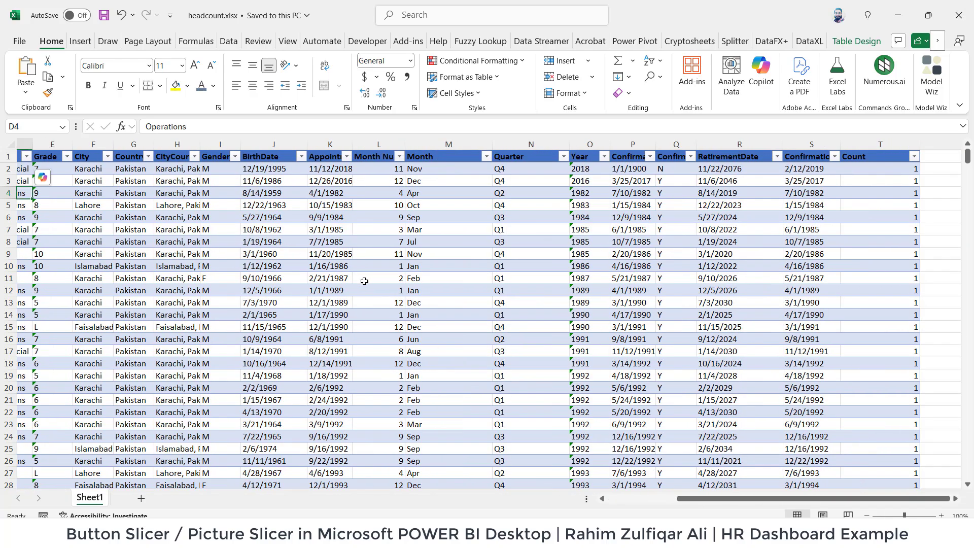
scroll(364, 281, up, 3)
scroll(365, 280, up, 3)
click(473, 178)
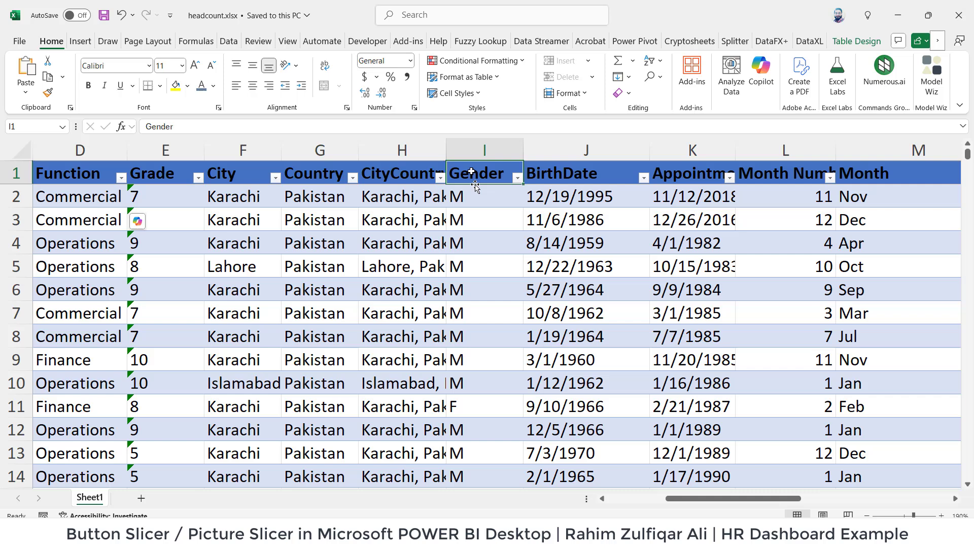
click(481, 199)
click(517, 178)
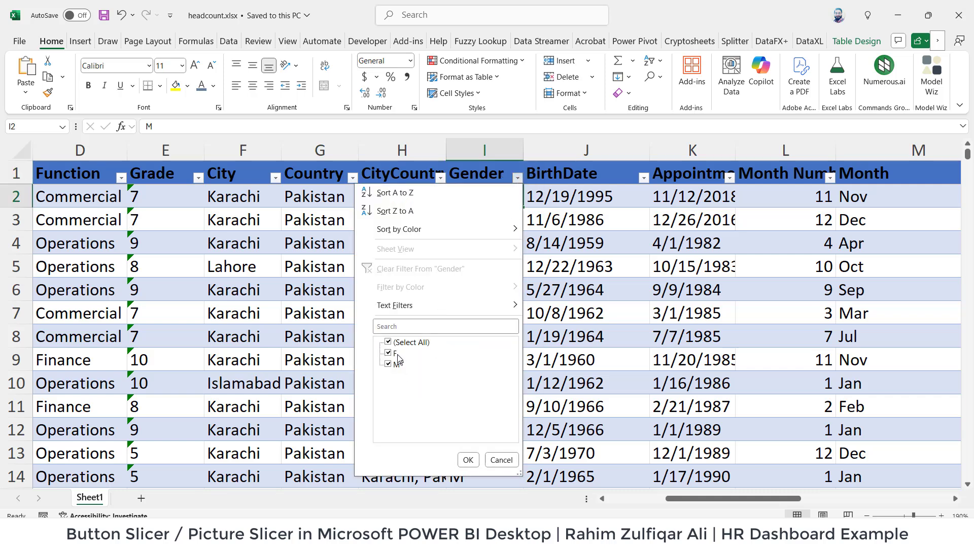
click(502, 460)
click(497, 305)
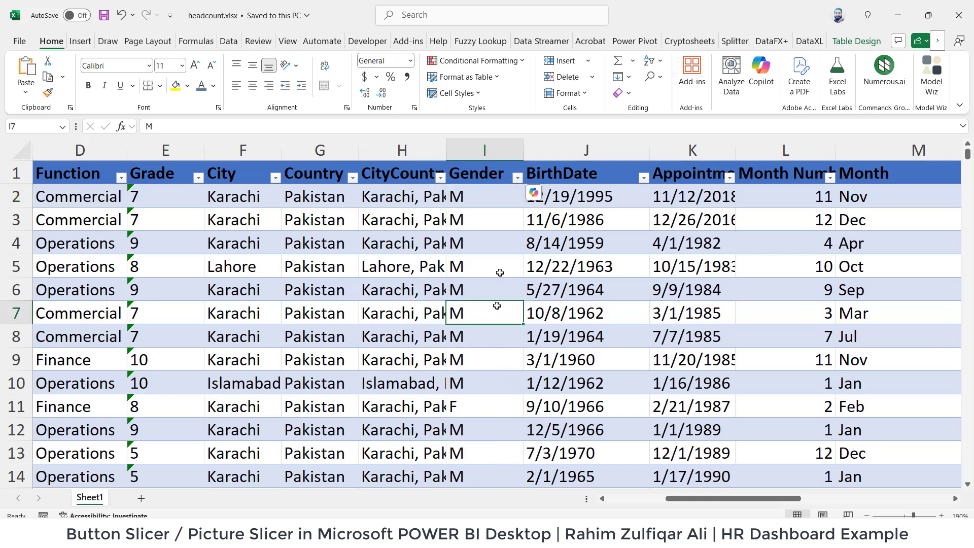
click(483, 200)
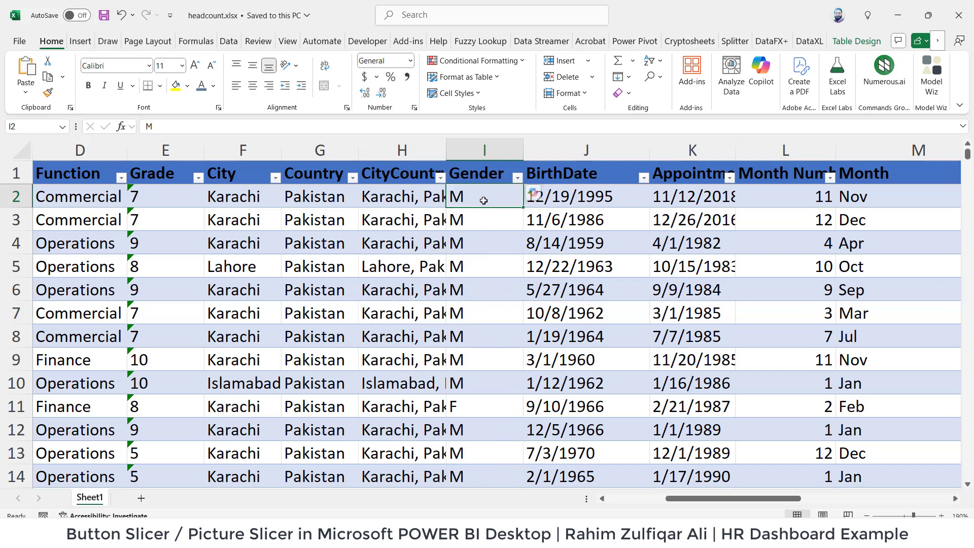
text(Male)
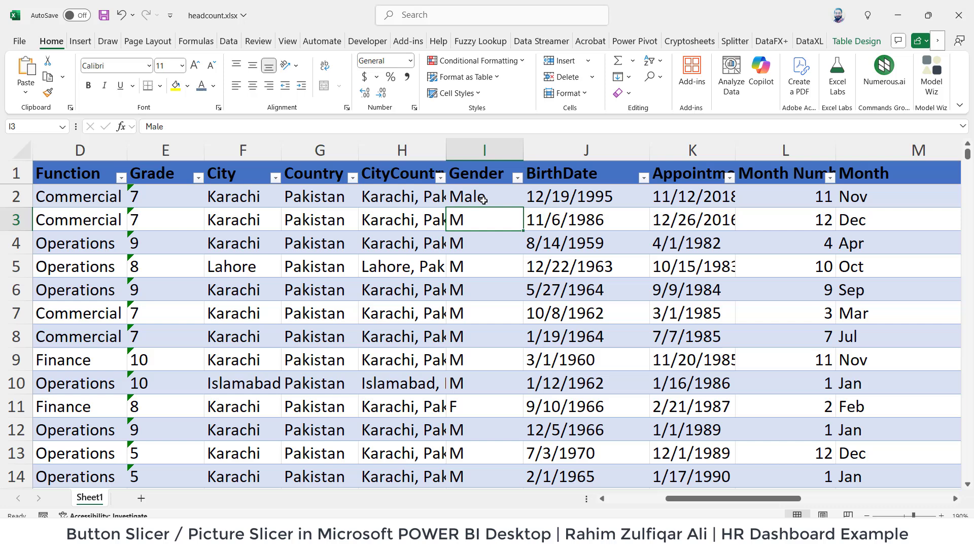
click(469, 188)
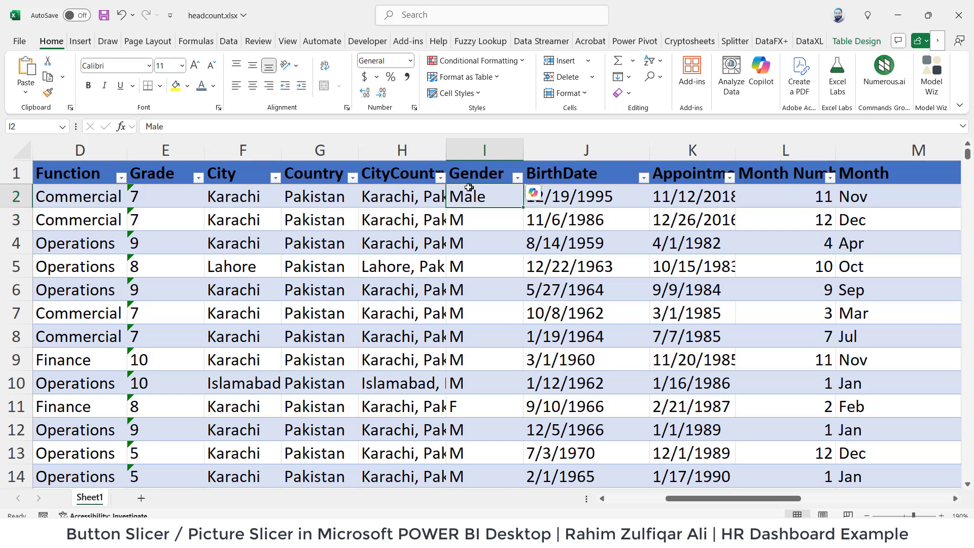
Compare the headcount Gender values against the M and F codes in the Icons table
key(alt+Tab)
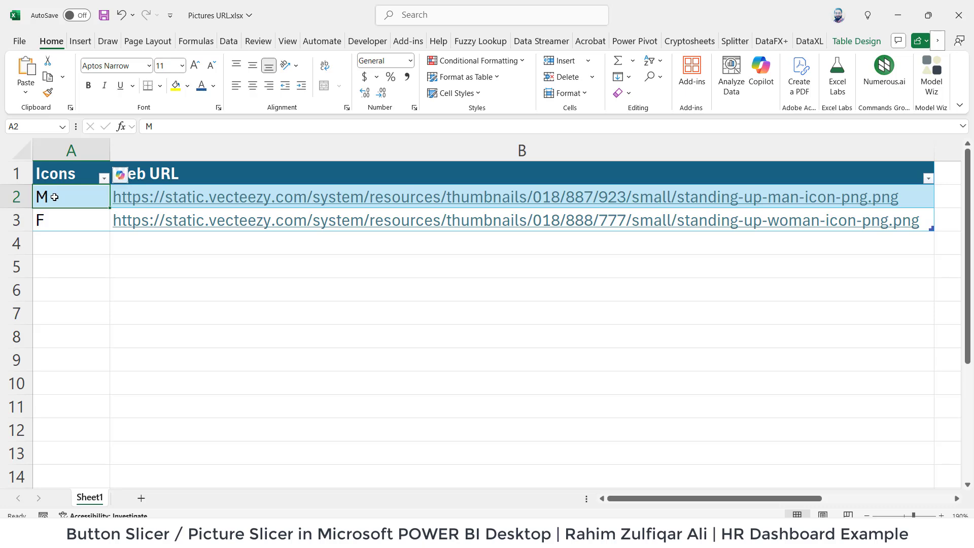
key(alt+Tab)
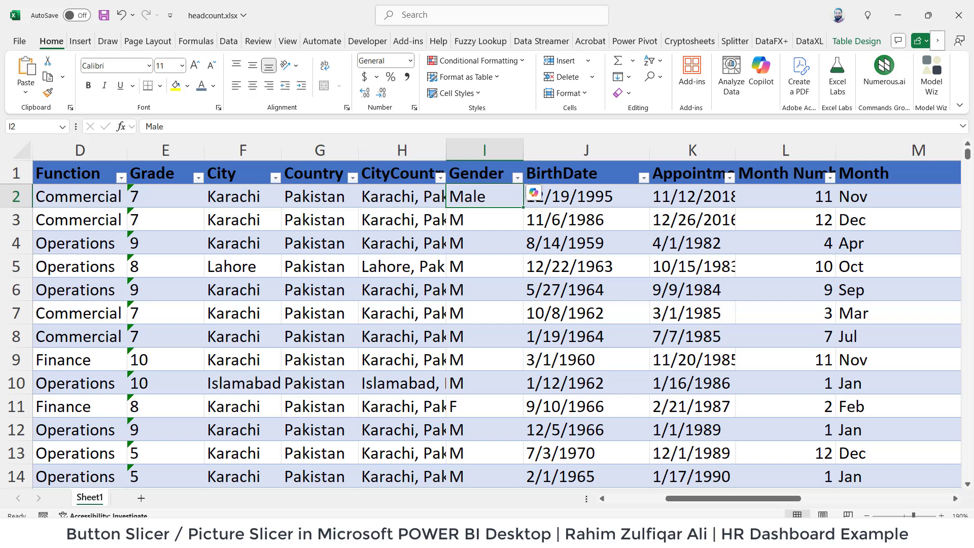
key(alt+Tab)
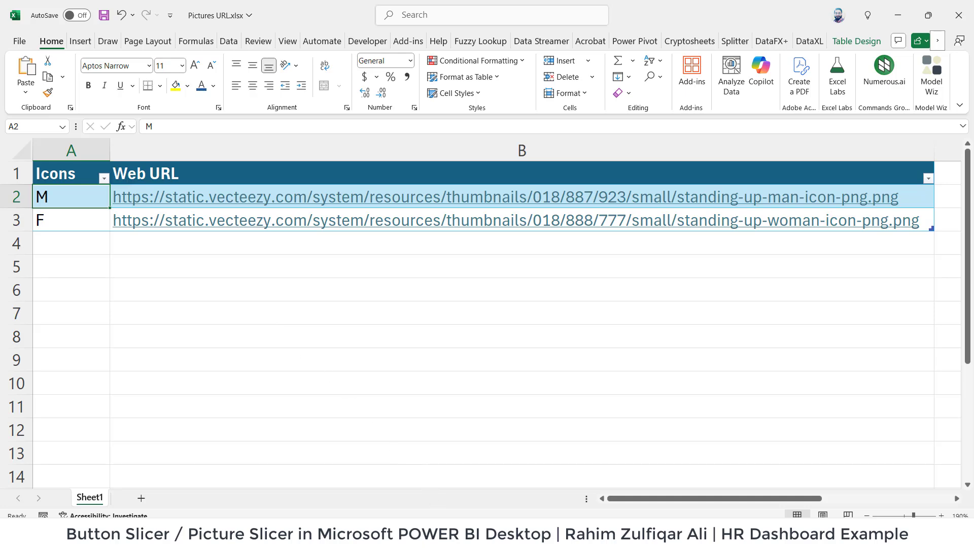
click(481, 465)
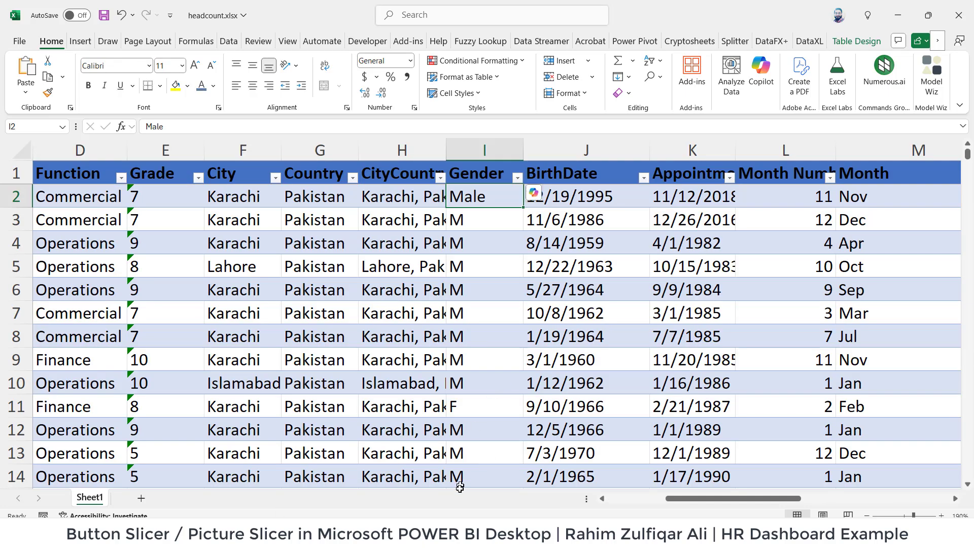
key(alt+Tab)
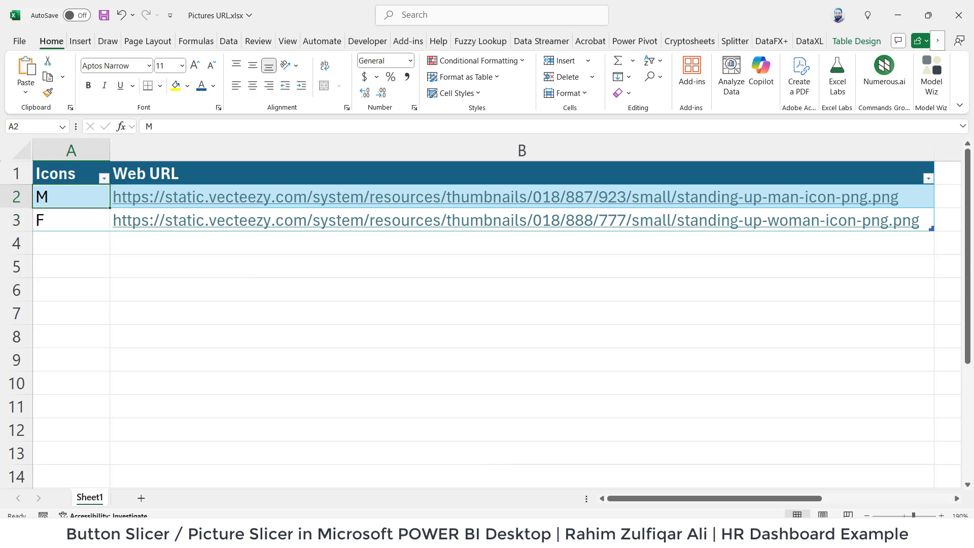
key(alt+Tab)
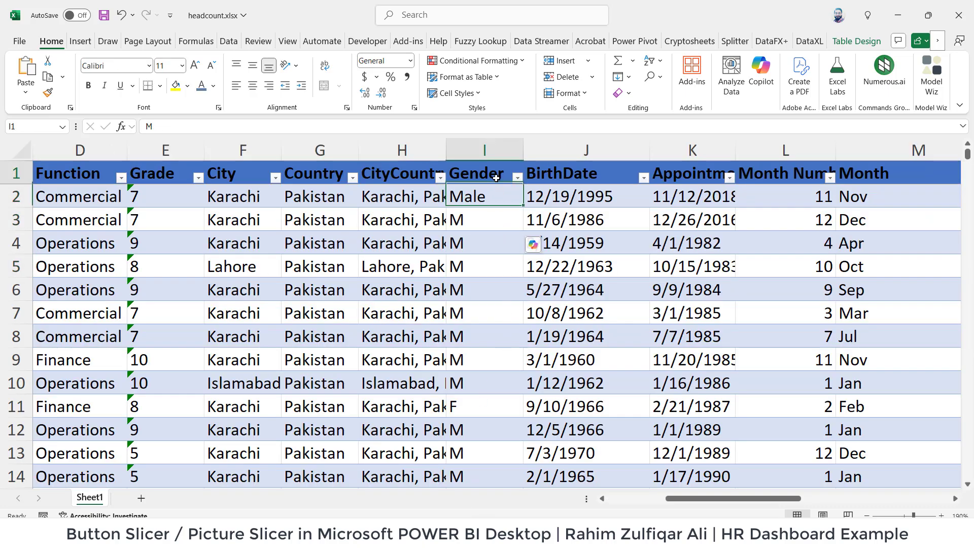
drag(496, 177, 489, 428)
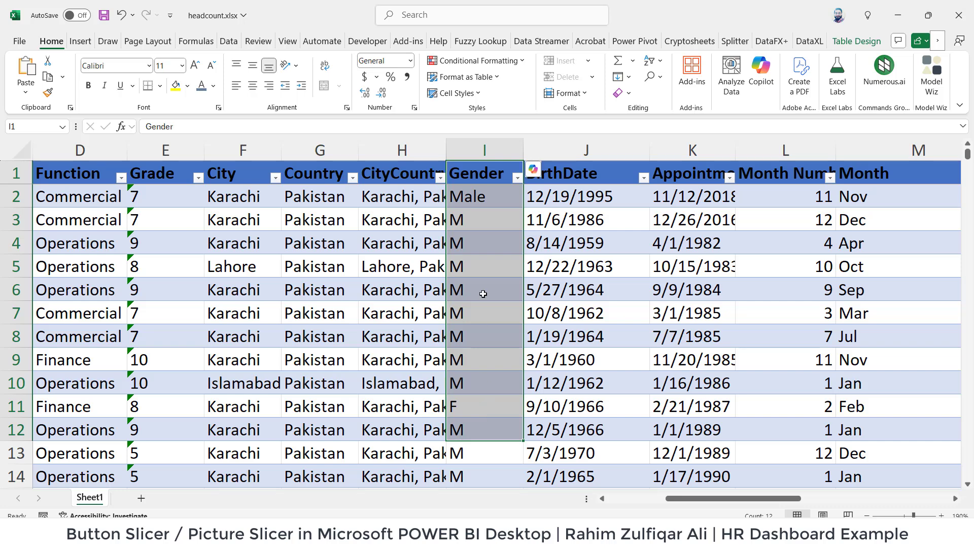
key(alt+Tab)
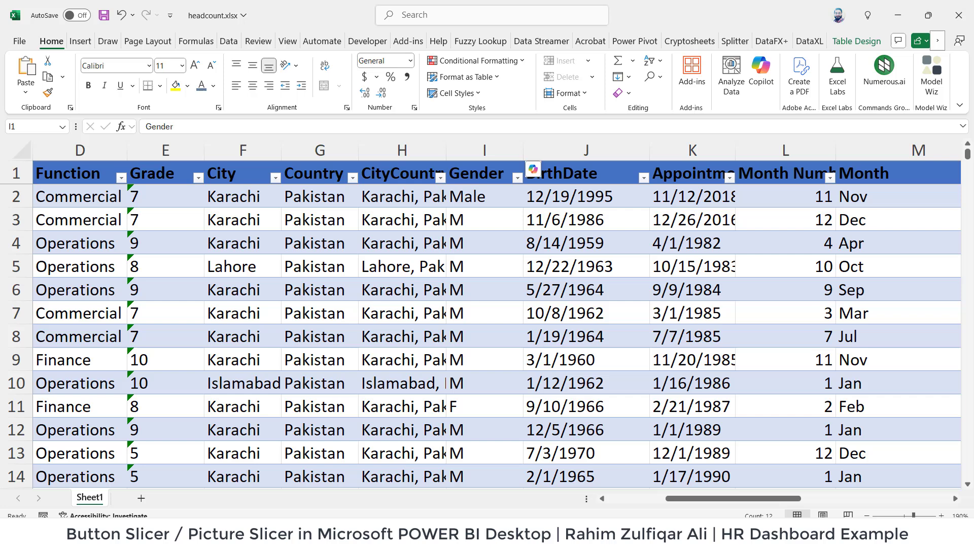
click(60, 221)
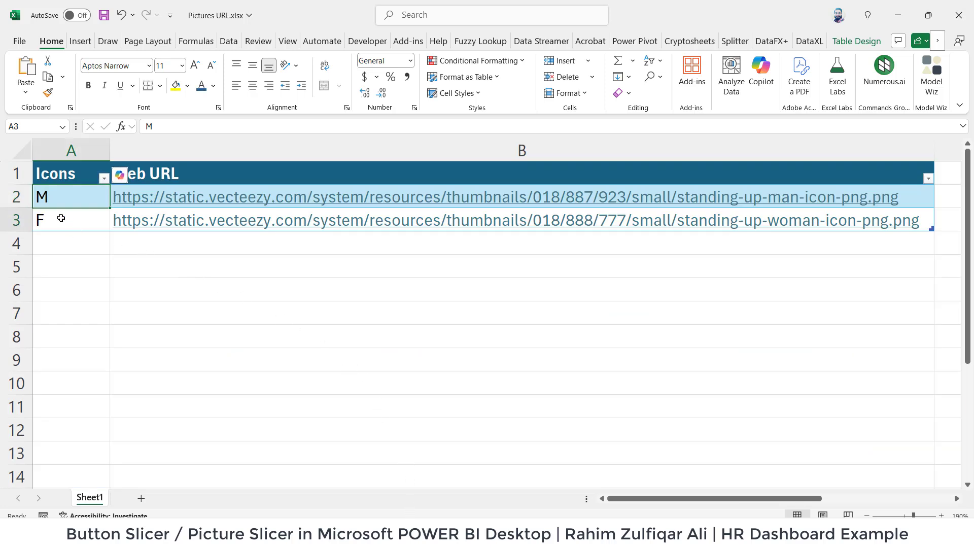
click(60, 198)
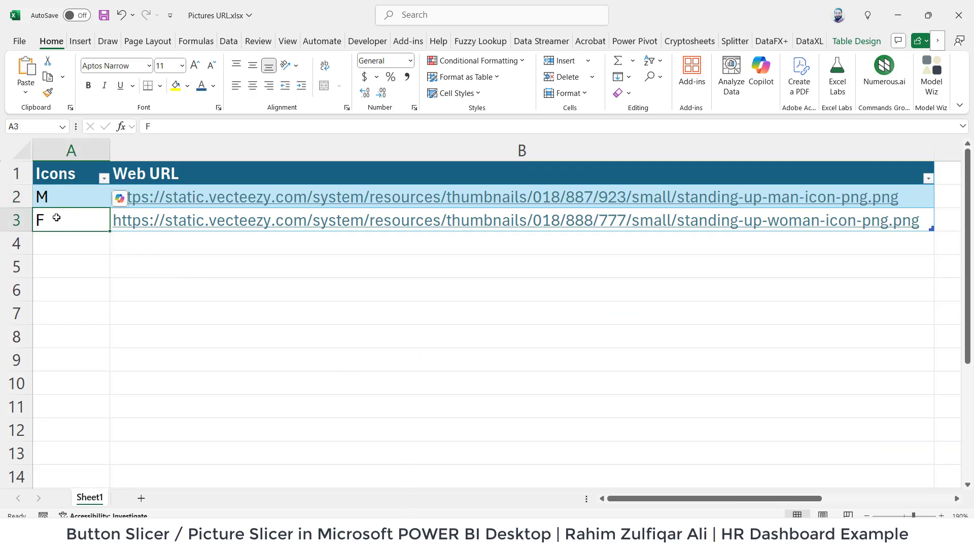
key(alt+Tab)
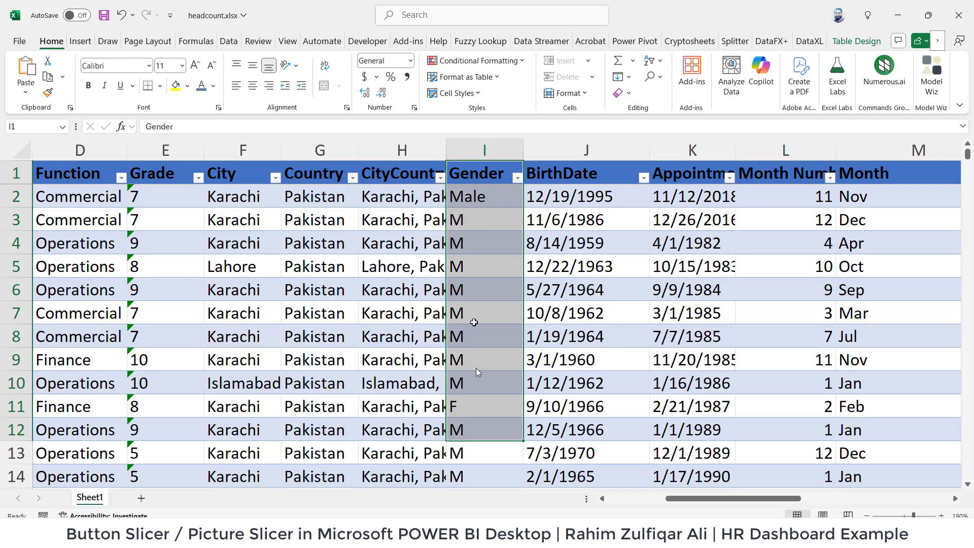
Restore the first Gender cell to M and spot-check other Gender cells
click(491, 203)
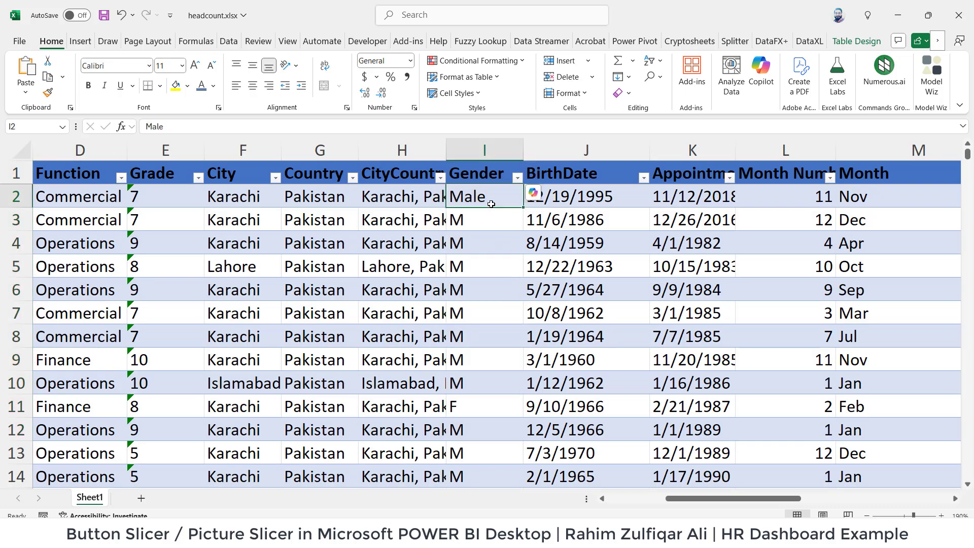
text(M)
key(Return)
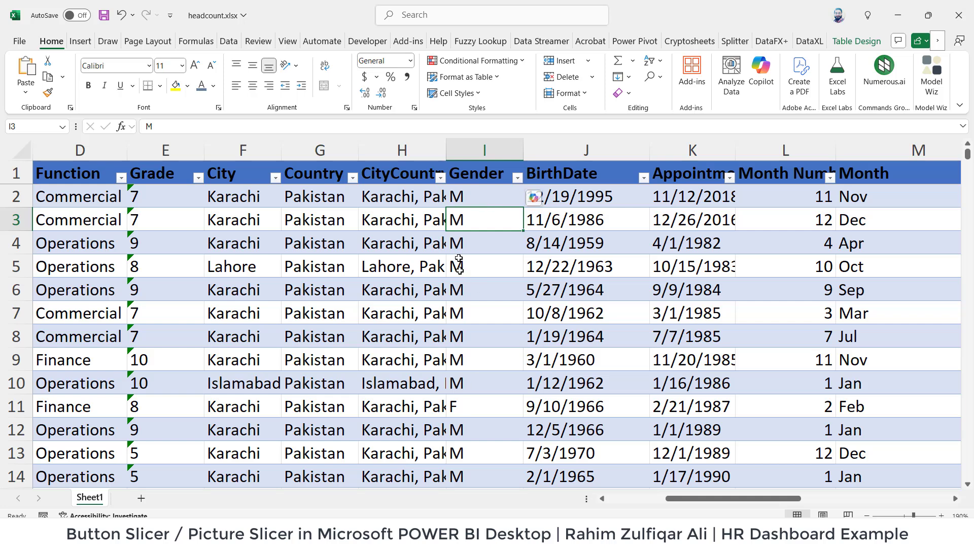
click(482, 401)
click(509, 318)
click(504, 247)
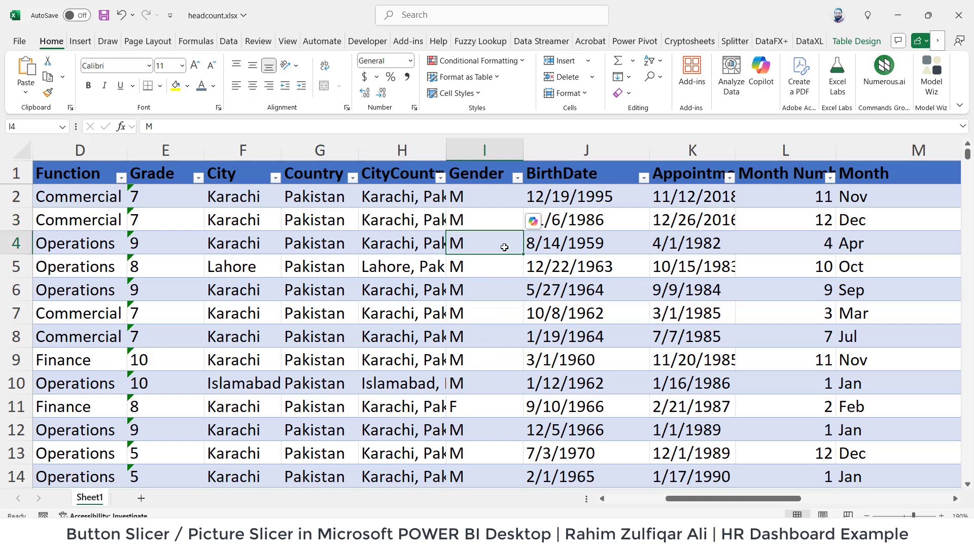
click(959, 15)
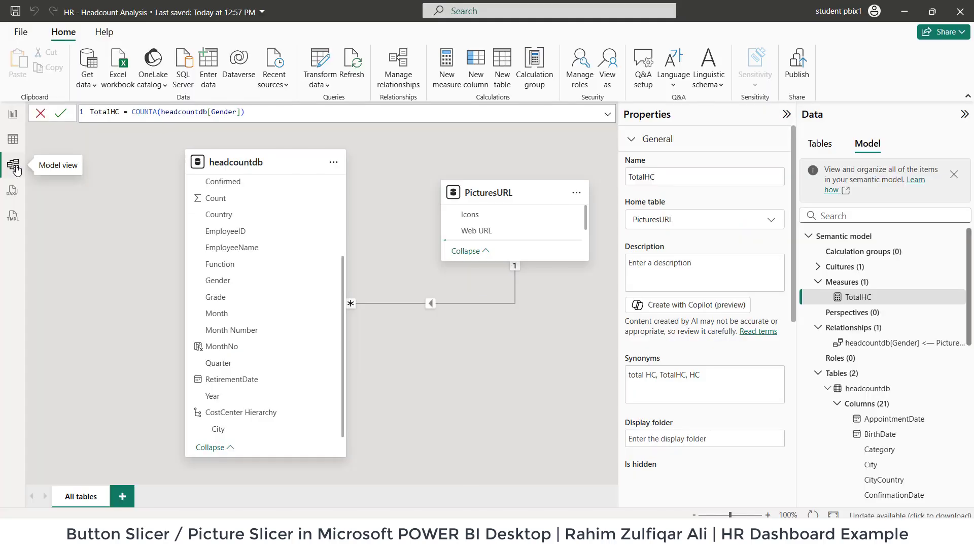
click(215, 162)
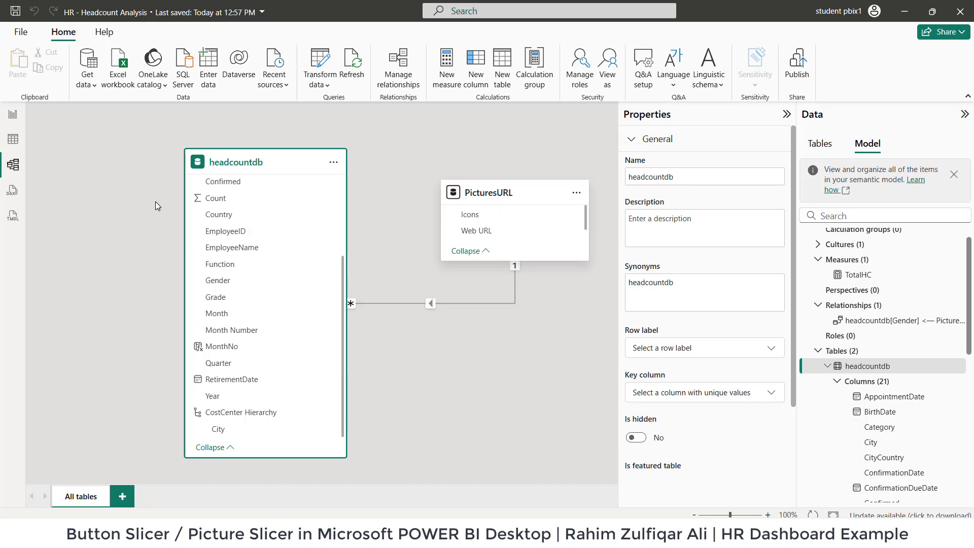
Assign PicturesURL's Icons field to the empty slicer so it shows F and M buttons
click(13, 115)
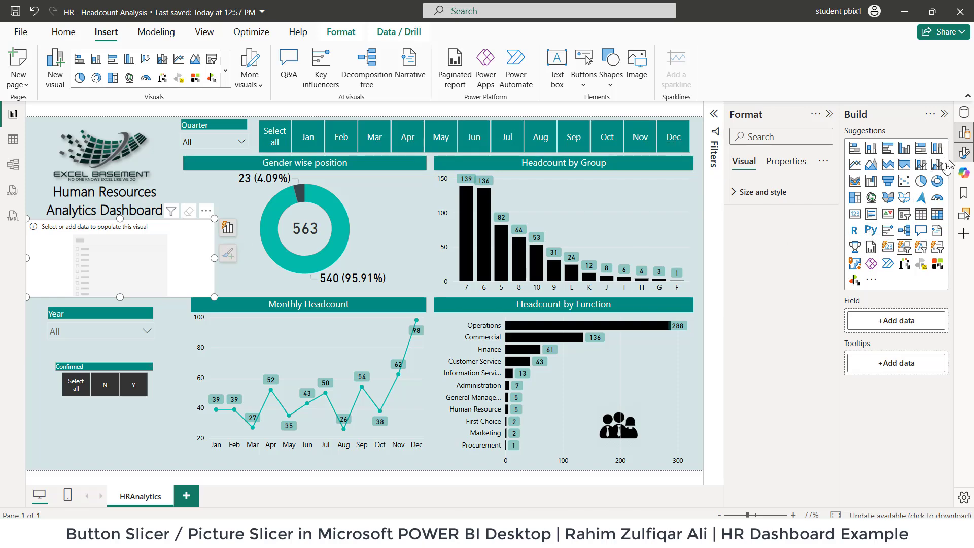
click(151, 248)
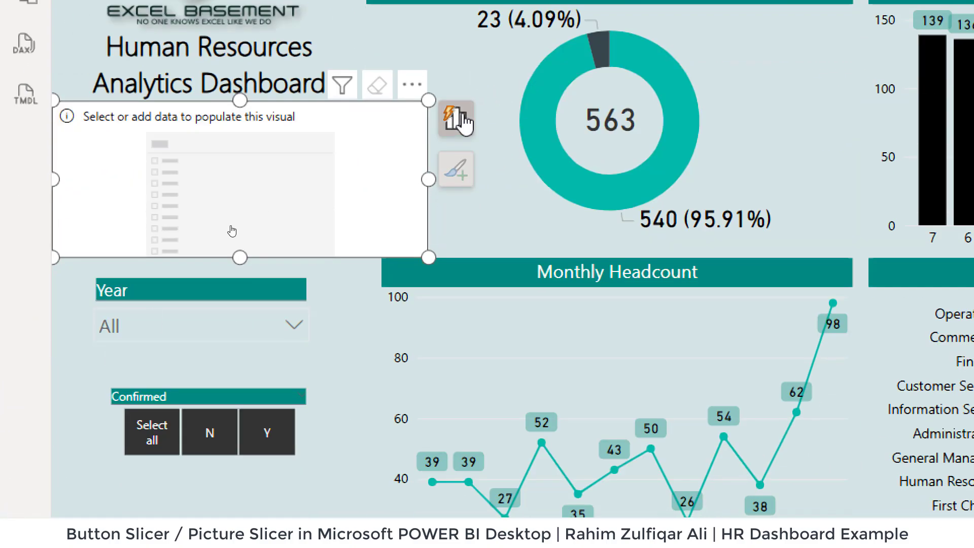
click(457, 122)
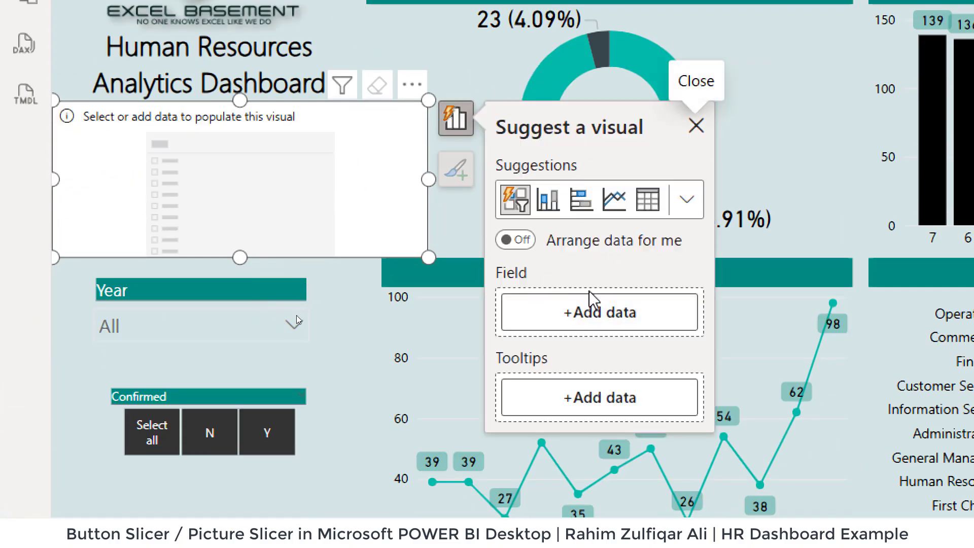
click(571, 311)
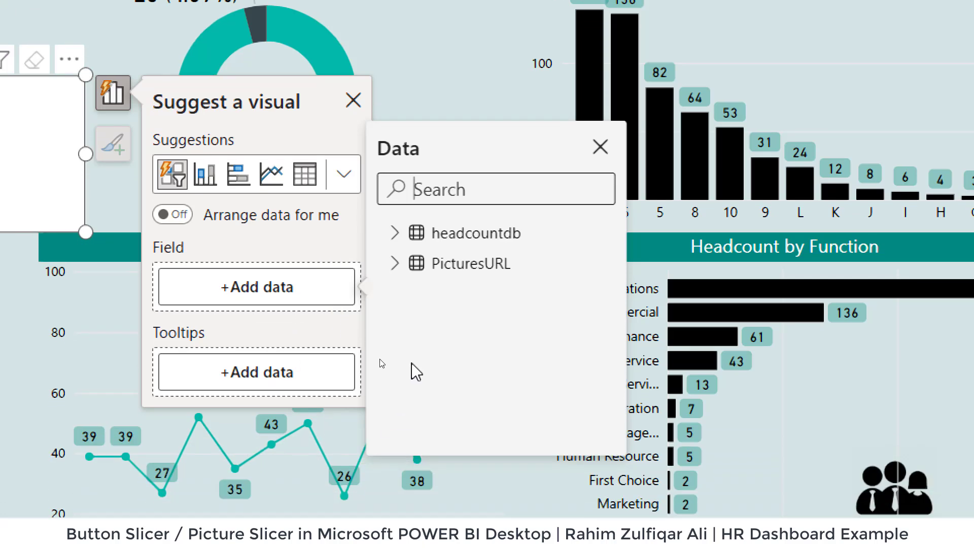
click(396, 347)
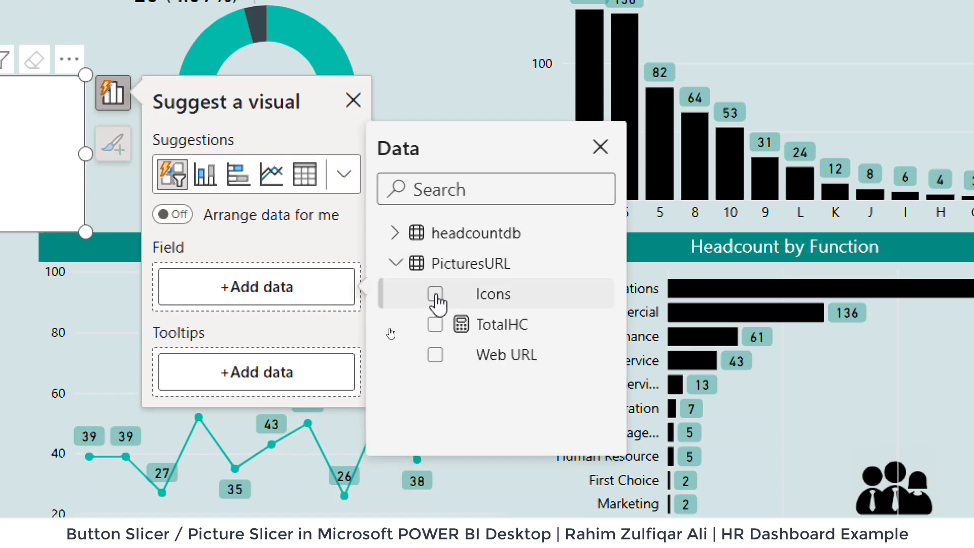
click(436, 295)
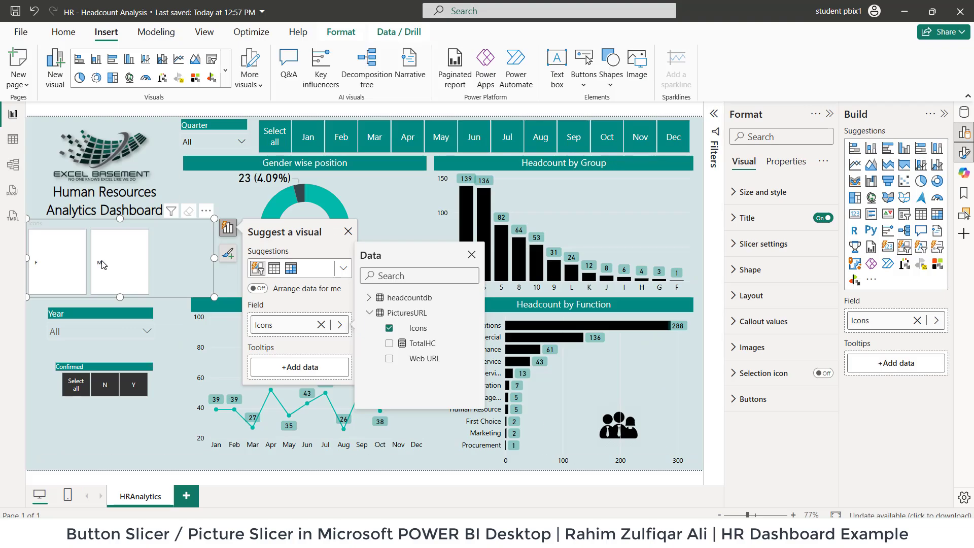
click(797, 350)
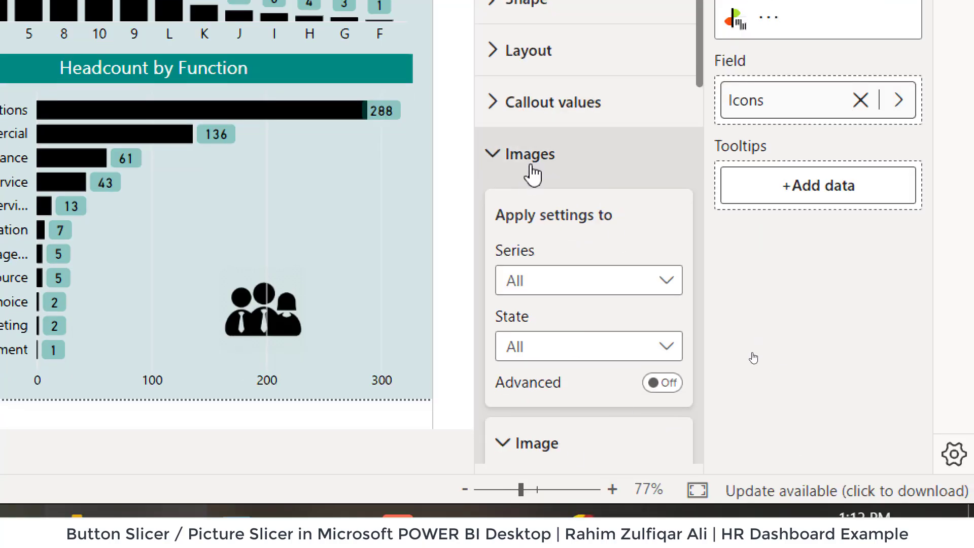
Set the slicer's image field to PicturesURL's Web URL so the buttons show woman and man pictures
scroll(533, 173, down, 7)
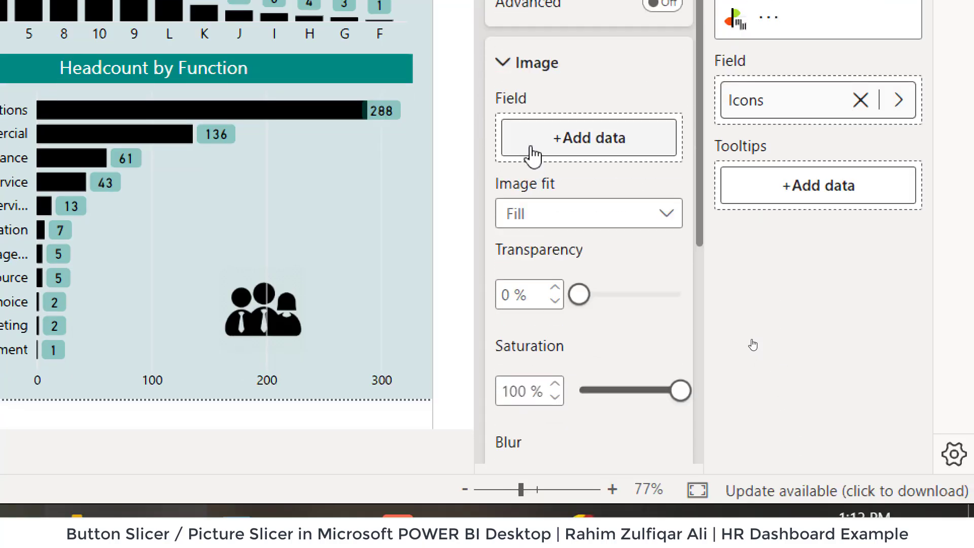
click(562, 154)
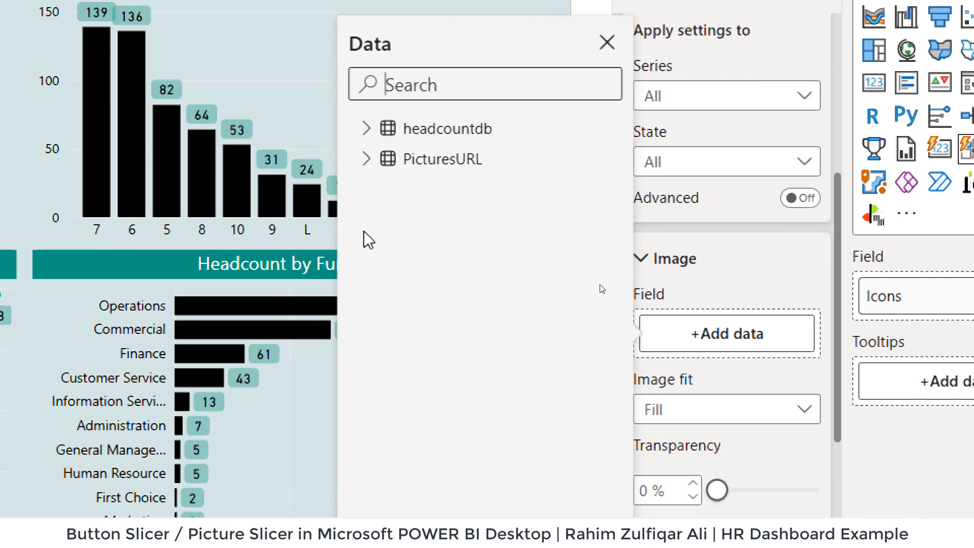
click(368, 160)
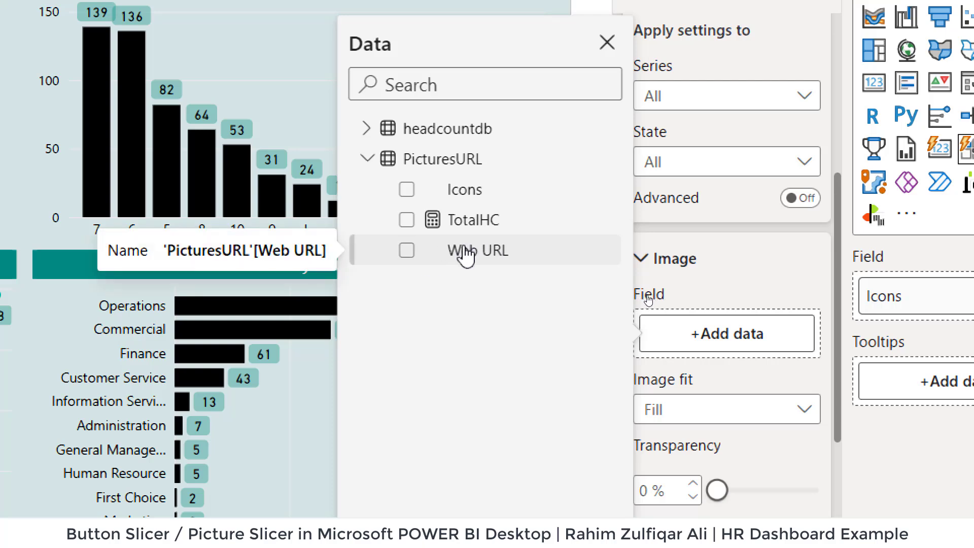
click(410, 249)
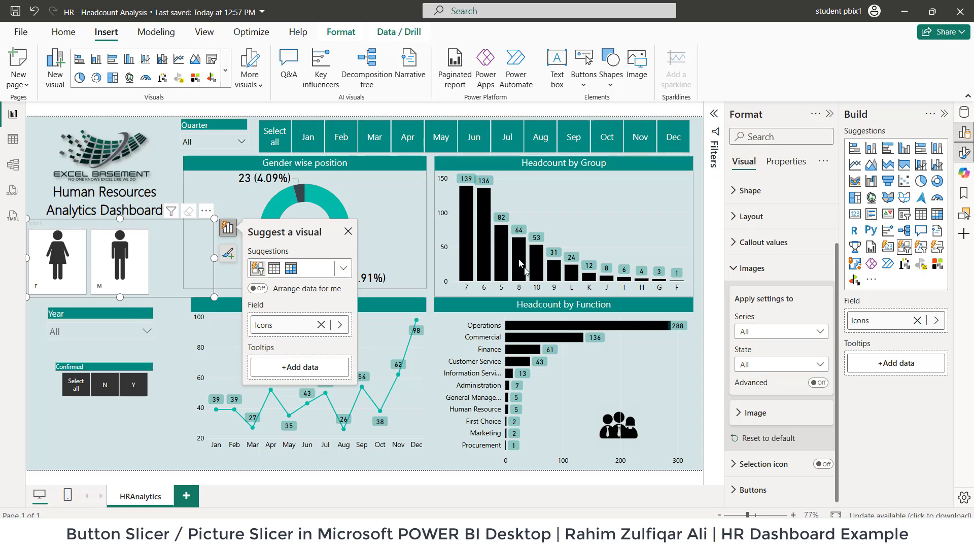
Turn off the border and white fill on the slicer's picture buttons
click(763, 270)
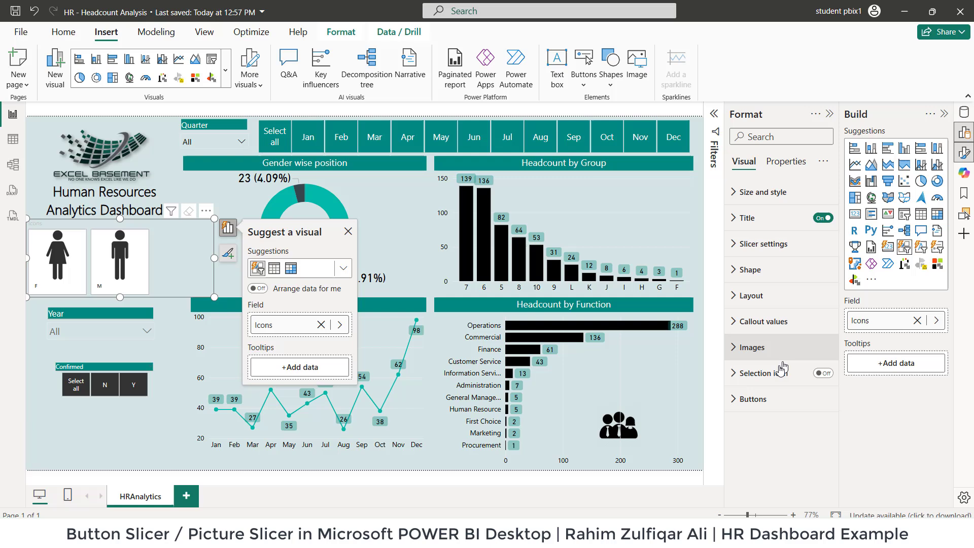
click(797, 348)
click(816, 354)
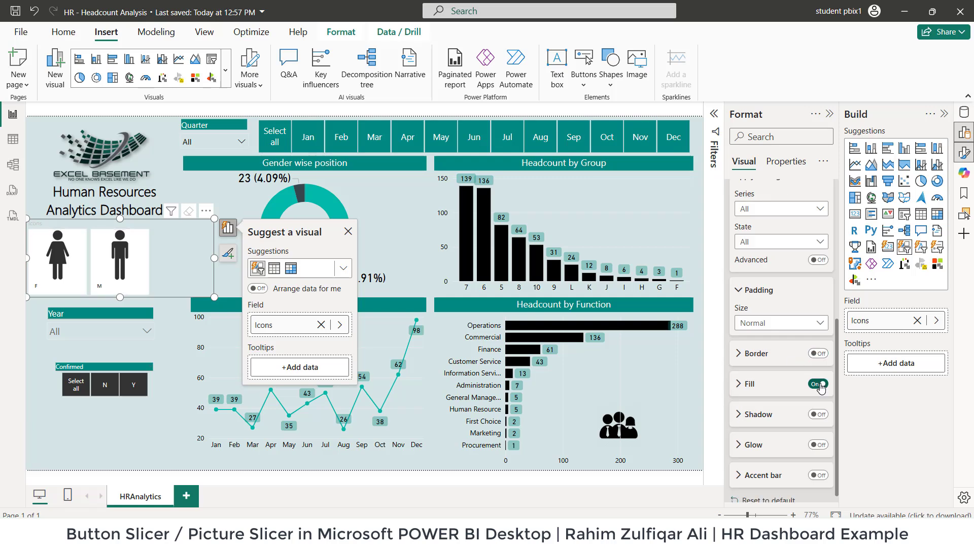
click(819, 385)
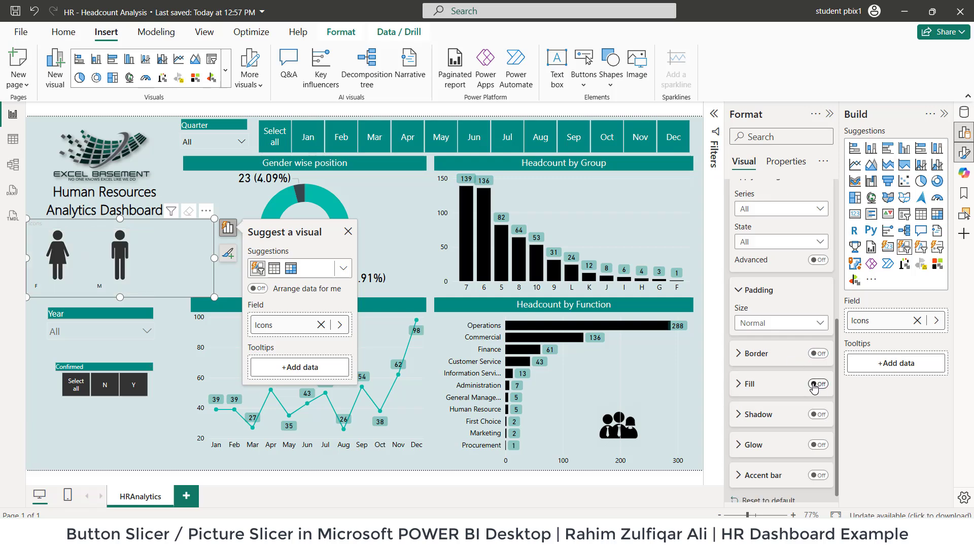
scroll(791, 345, up, 5)
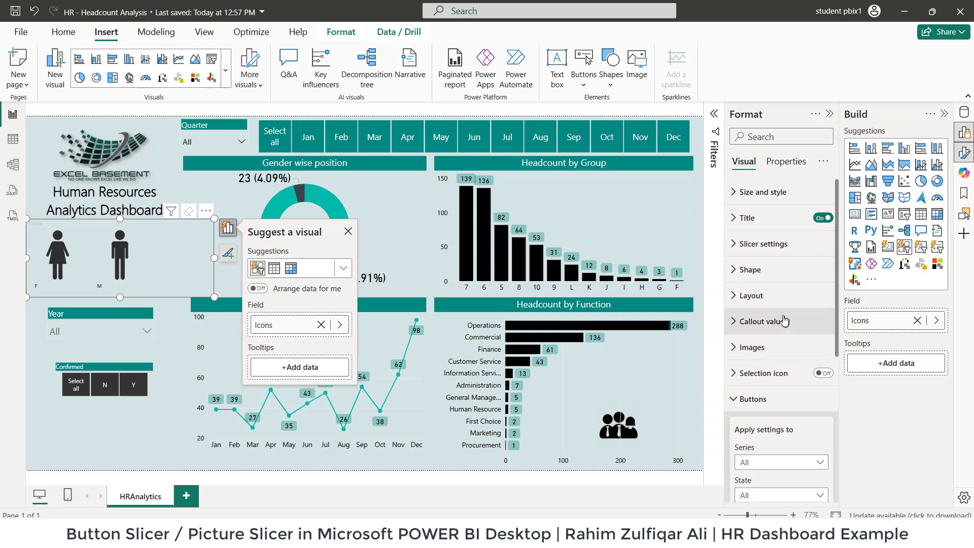
Narrow the slicer to 2 columns, hide its Icons title and nudge it under the dashboard title
click(784, 297)
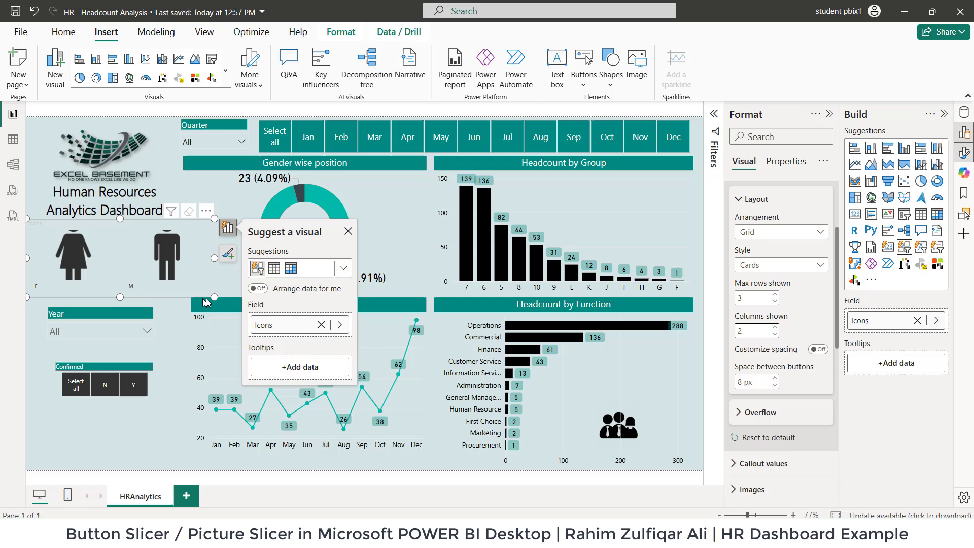
drag(205, 296, 147, 301)
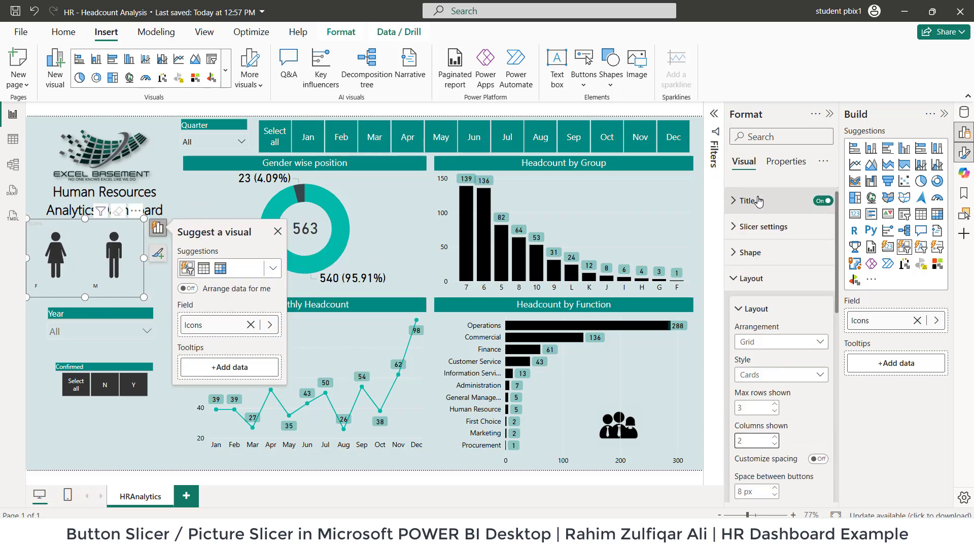
click(823, 218)
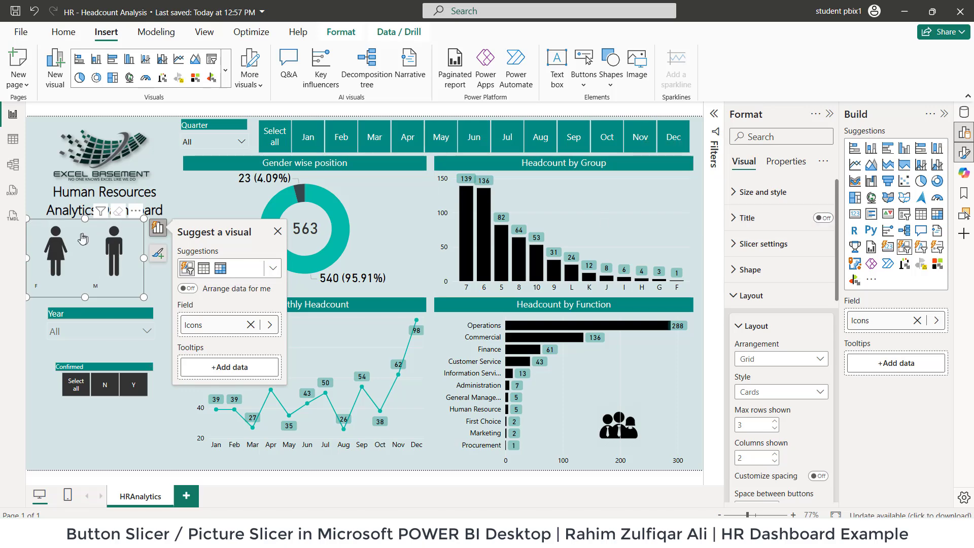
drag(140, 217, 156, 218)
Test the picture slicer: female shows 23, male 540, then clear to show all 563
key(Escape)
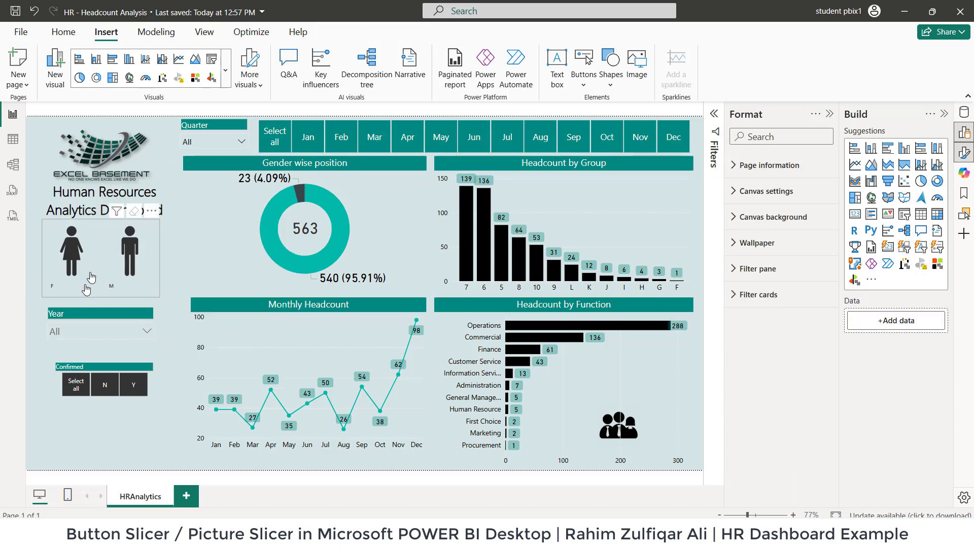
click(75, 249)
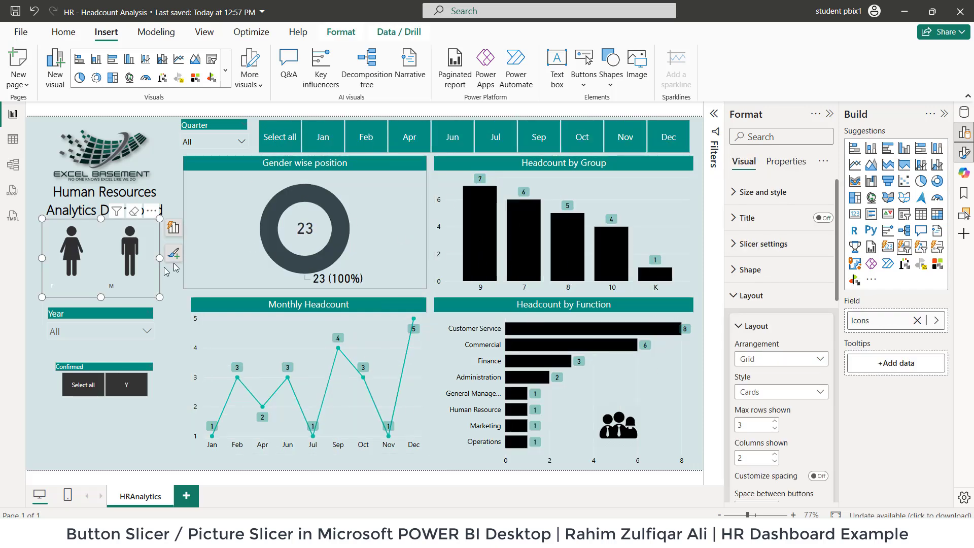
click(135, 249)
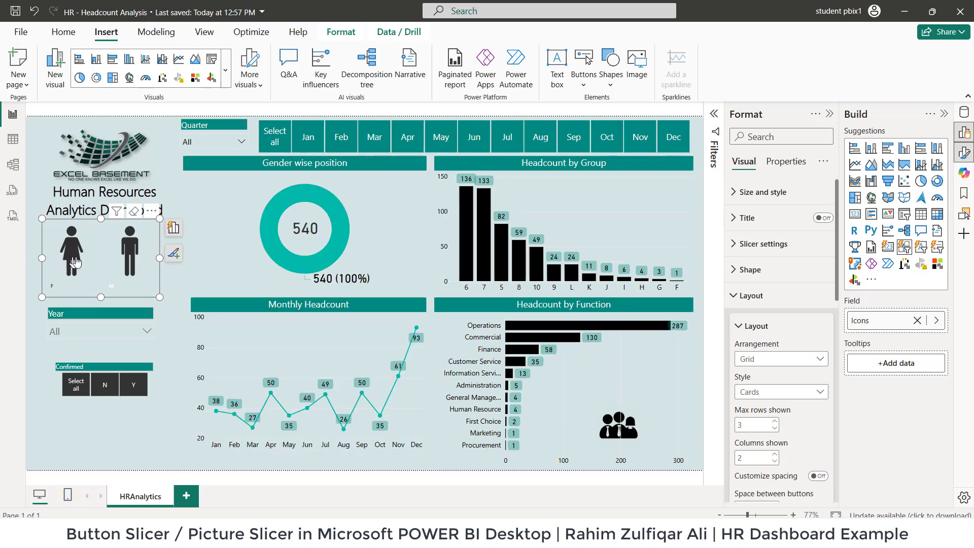
click(136, 260)
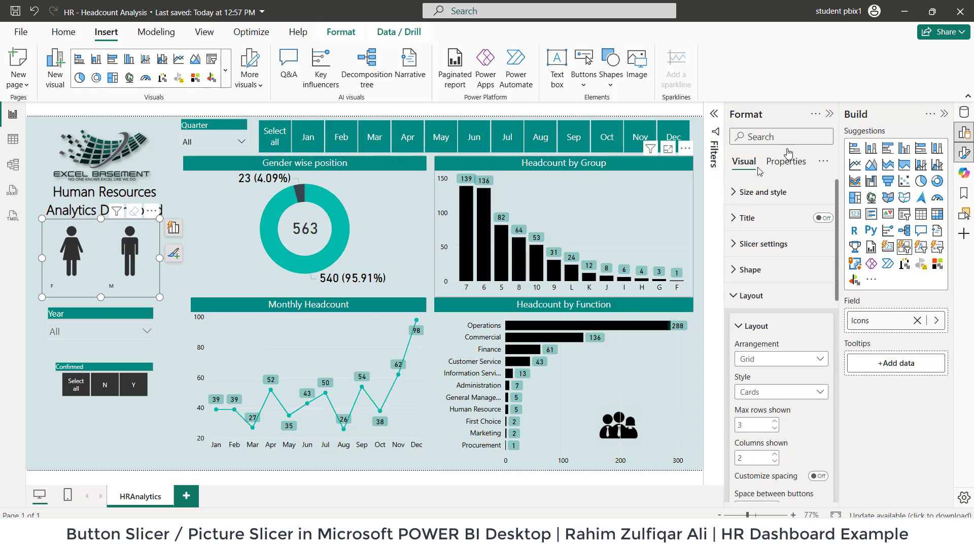
click(831, 114)
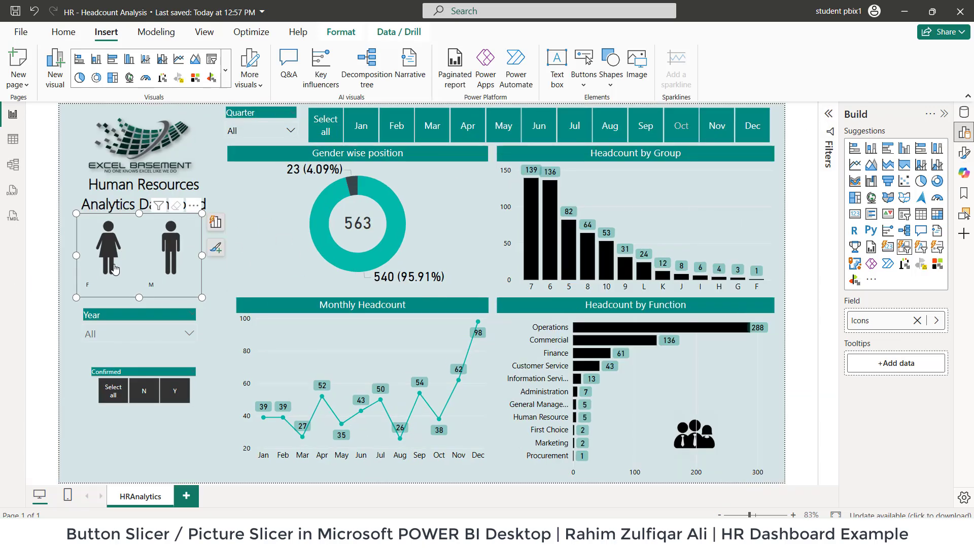
click(117, 267)
click(170, 257)
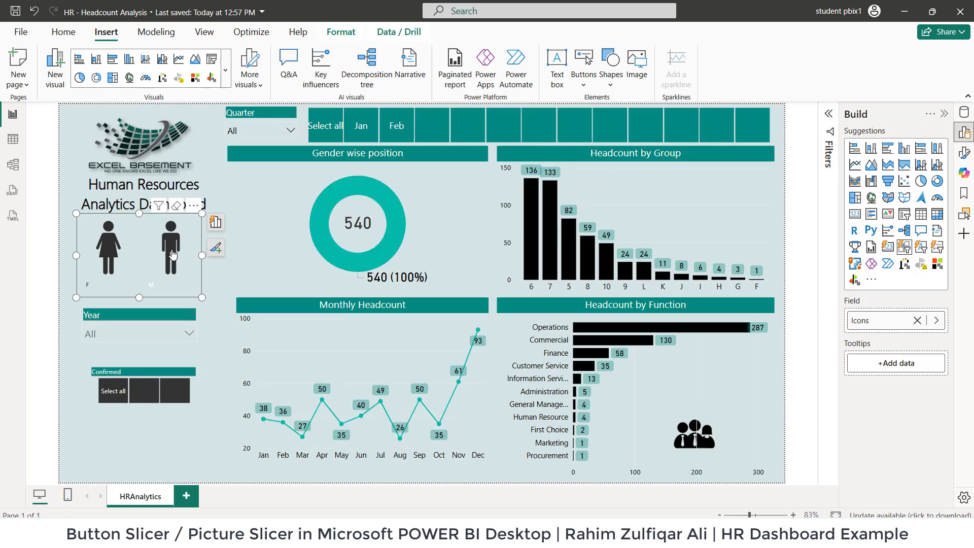
click(116, 248)
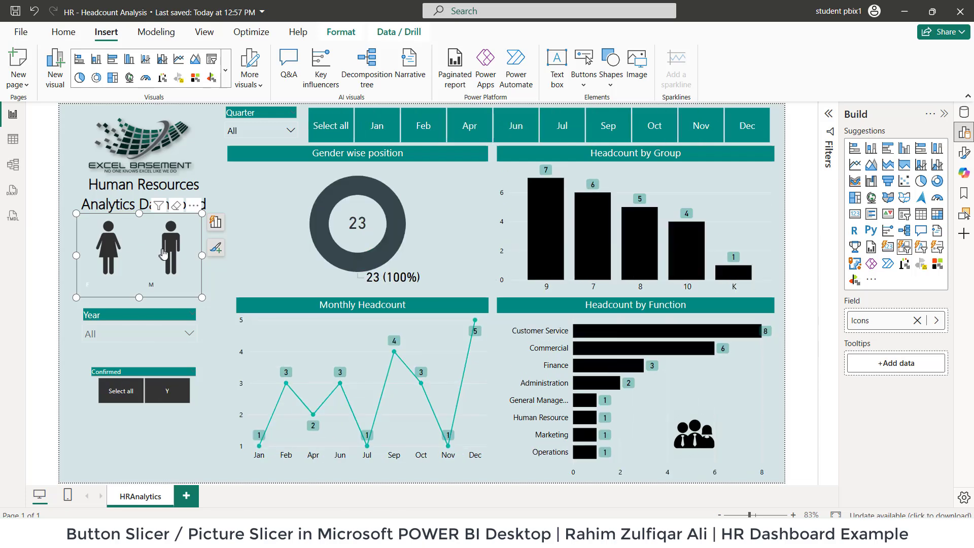
ctrl+click(163, 254)
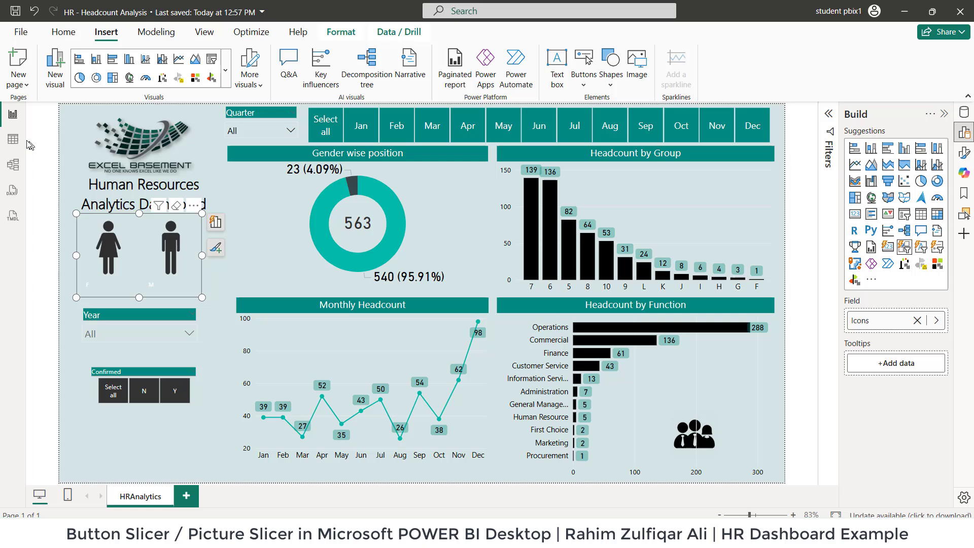
Check the headcountdb–PicturesURL relationship in Model view, then return to the report and deselect the slicer
click(12, 164)
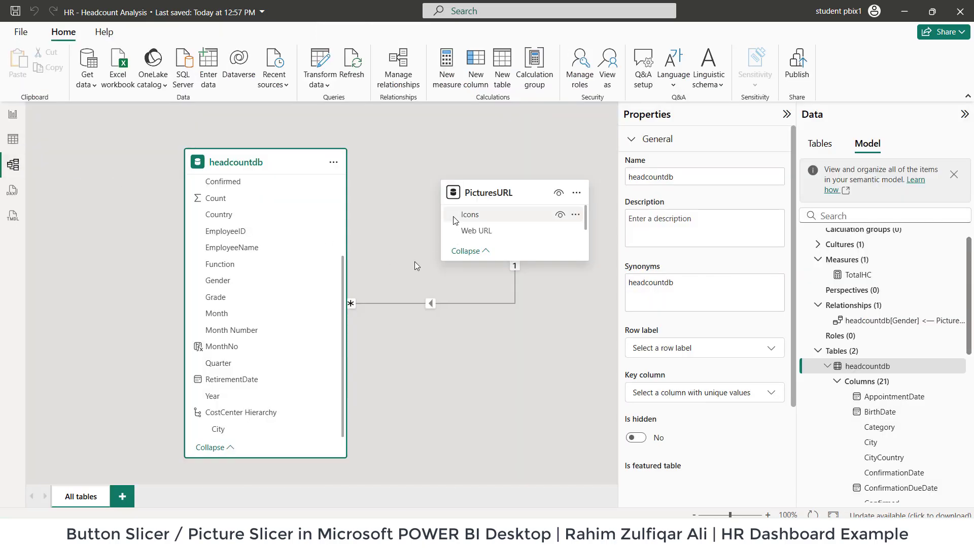
click(13, 114)
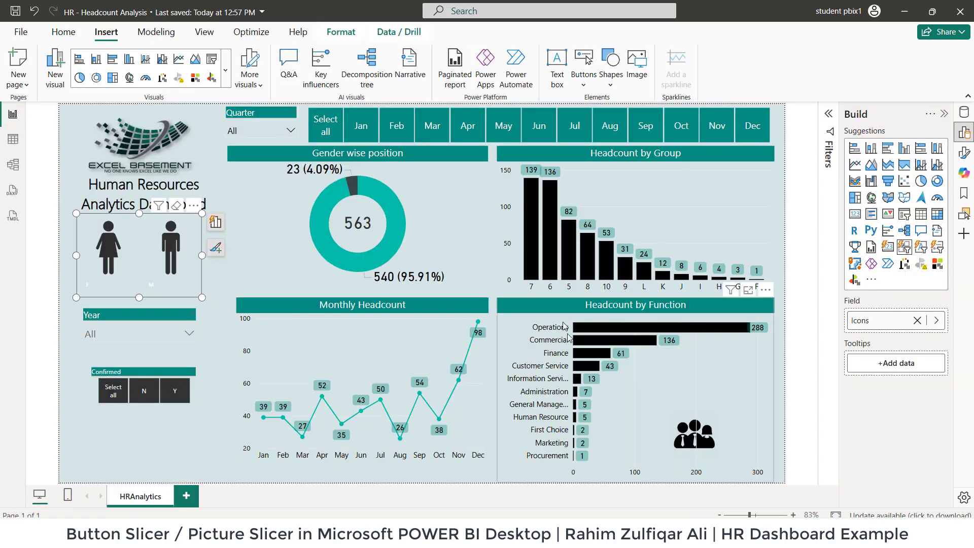
click(213, 316)
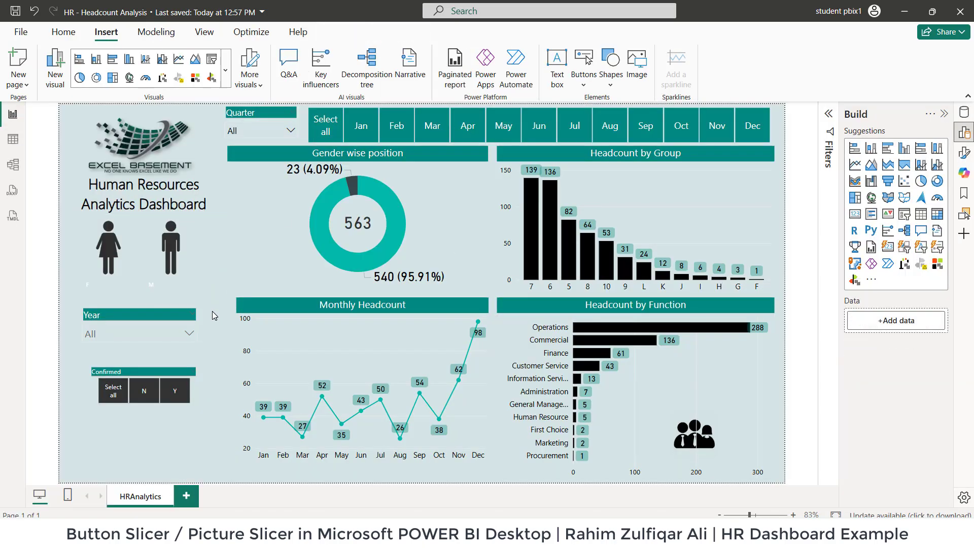